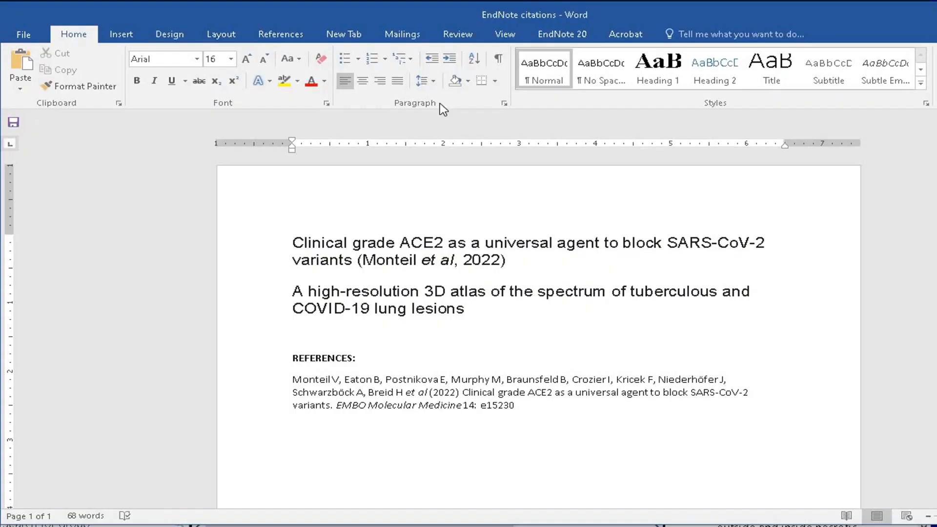
- Open EndNote and create a new reference library named "EndNote citations" in the Desktop folder
click(557, 35)
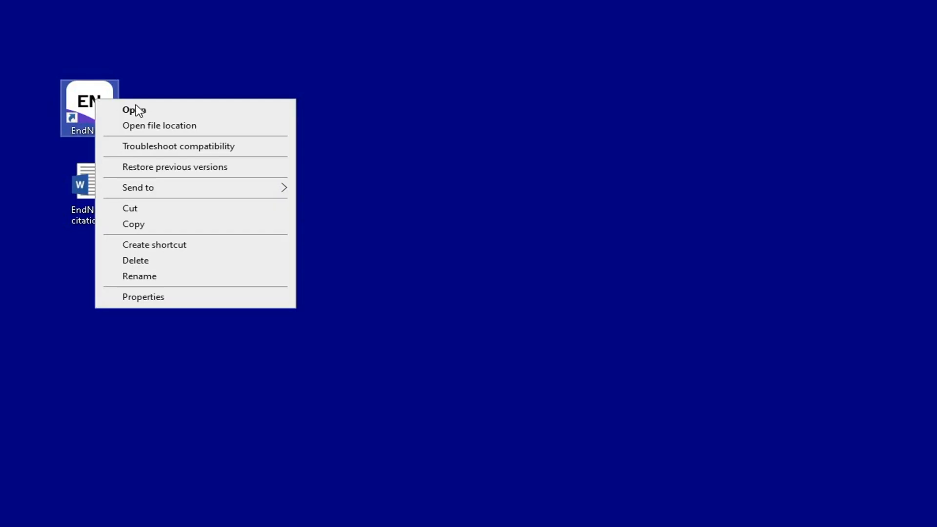
click(167, 110)
click(27, 39)
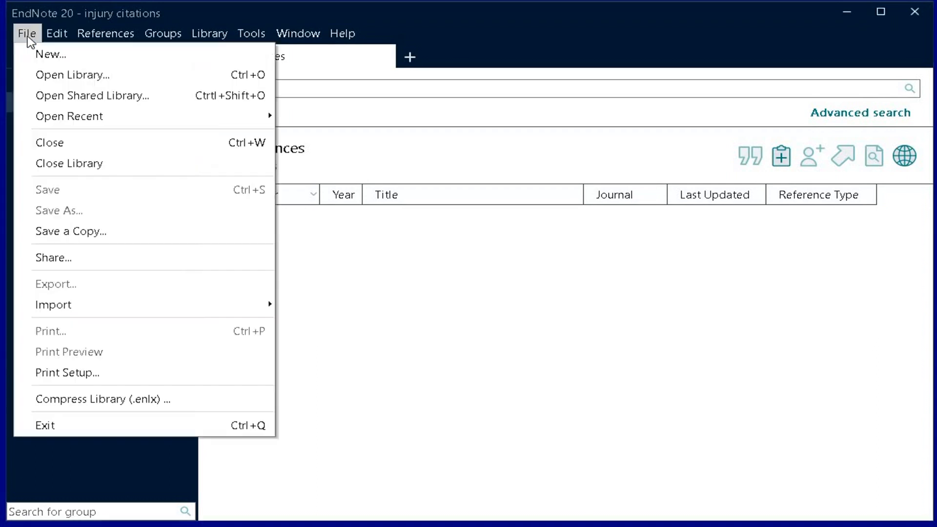
click(46, 52)
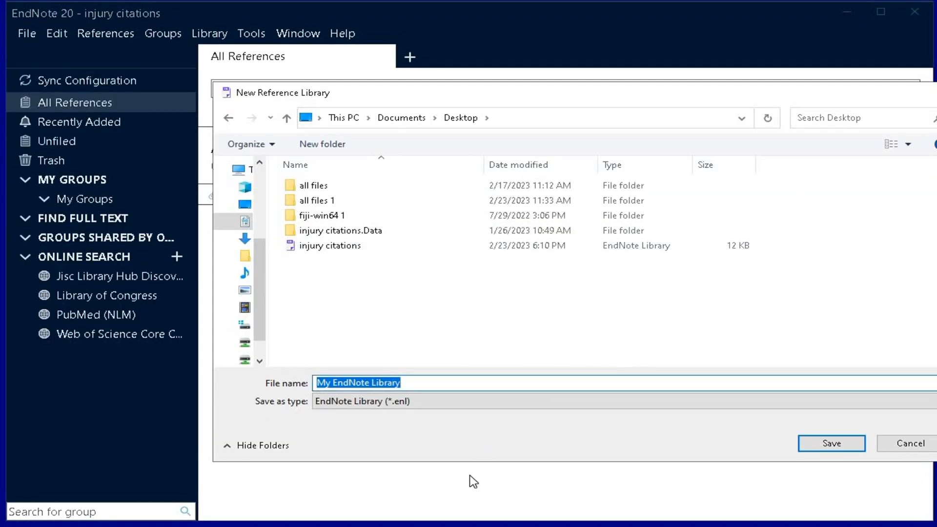
key(BackSpace)
text(EndNote citations)
click(832, 443)
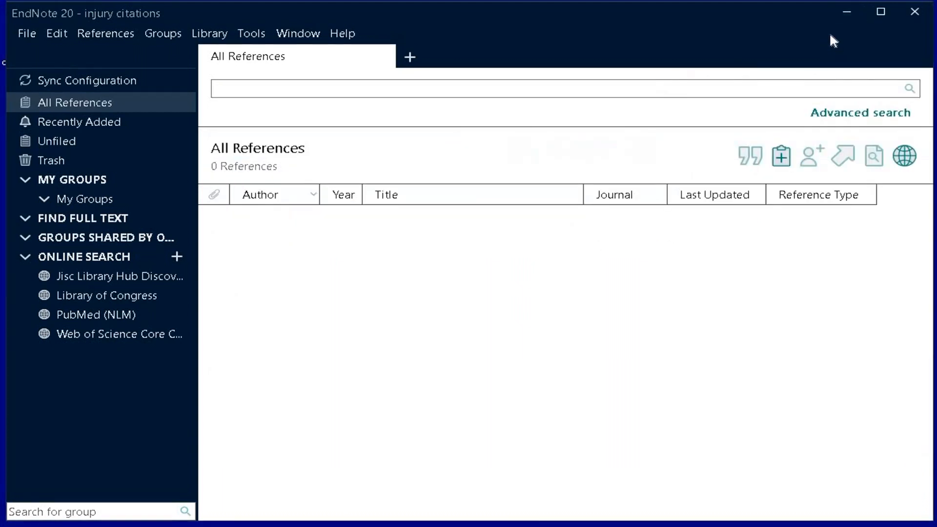
- Reposition the new "EndNote citations" library file on the desktop and open it in EndNote
click(854, 11)
drag(37, 100, 278, 203)
double_click(276, 201)
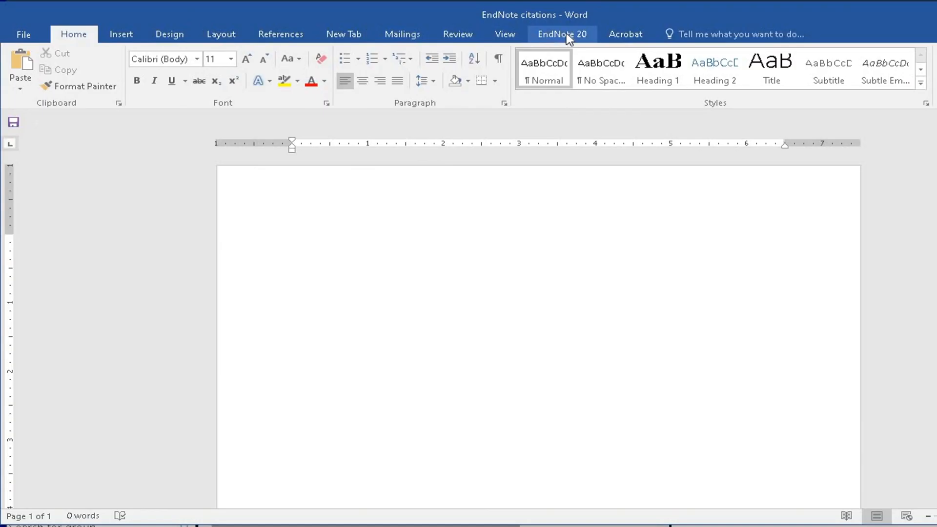
- In the Word document, enter the titles "Clinical grade ACE2 as a universal agent to block SARS-CoV-2 variants" and "A high-resolution 3D atlas of the spectrum of tuberculous and COVID-19 lung lesions"
click(566, 34)
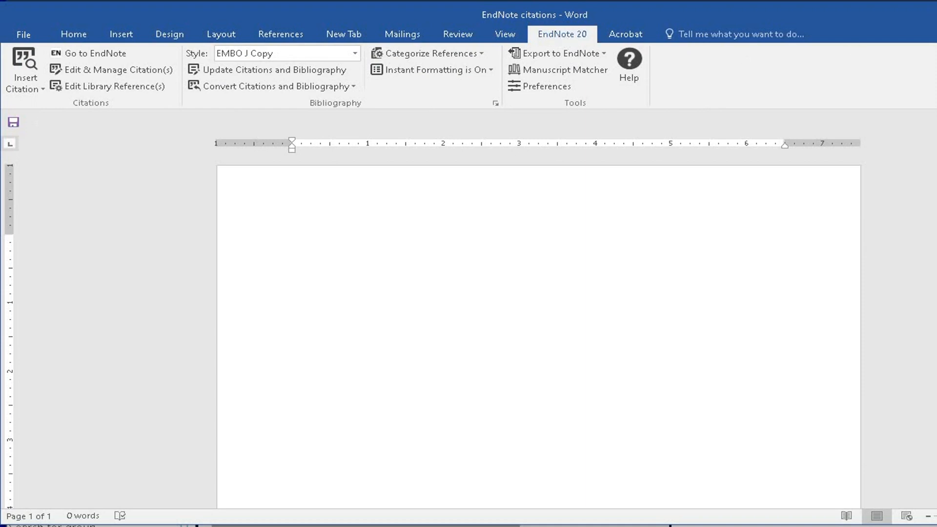
text(Clinical grade ACE2 as a universal agent to block SARS-CoV-2 variants A high-resolution 3D atlas of the spectrum of tuberculous and COVID-19 lung lesions)
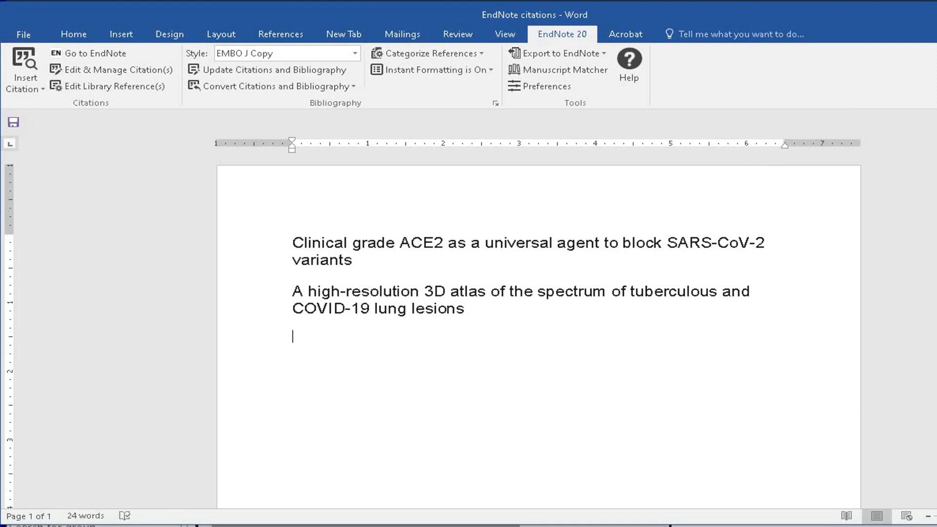
- Switch to the browser and download the clinical grade ACE2 article's citation in EndNote format from EMBO Press
key(alt+Tab)
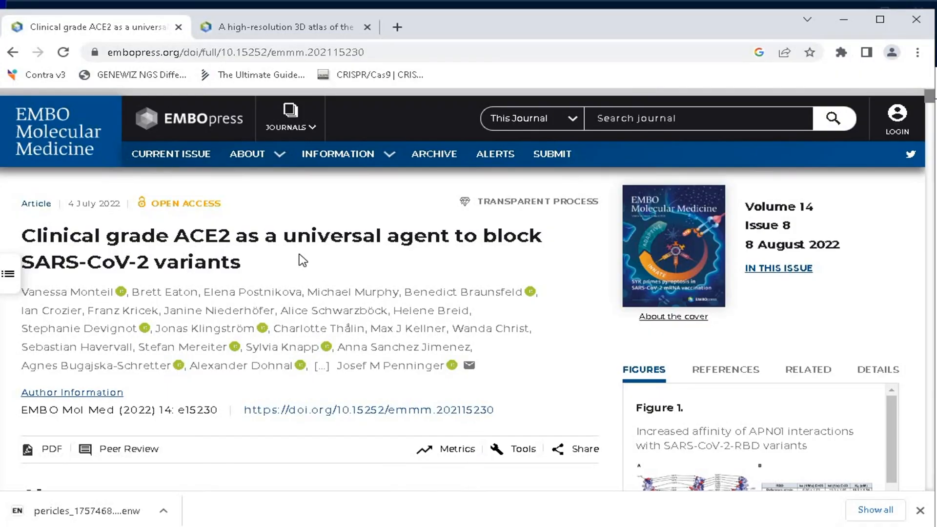
scroll(300, 259, down, 5)
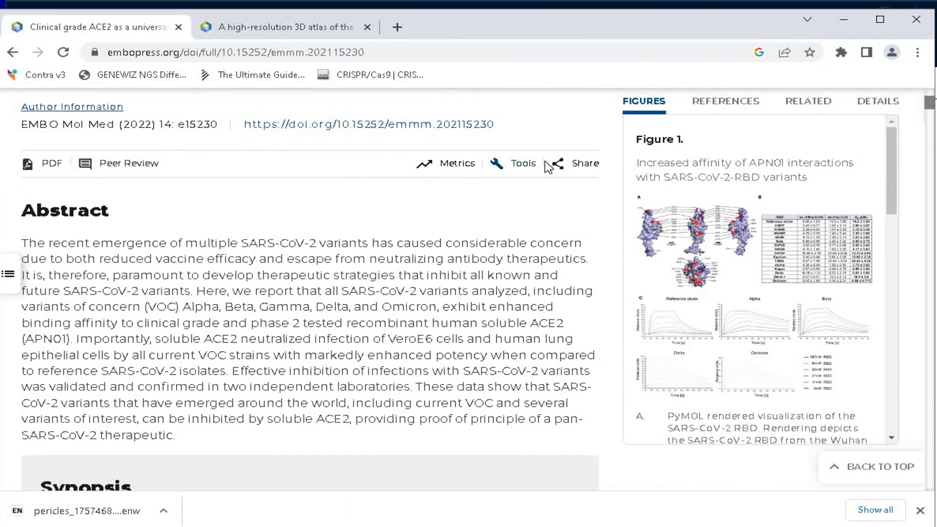
click(521, 169)
click(456, 218)
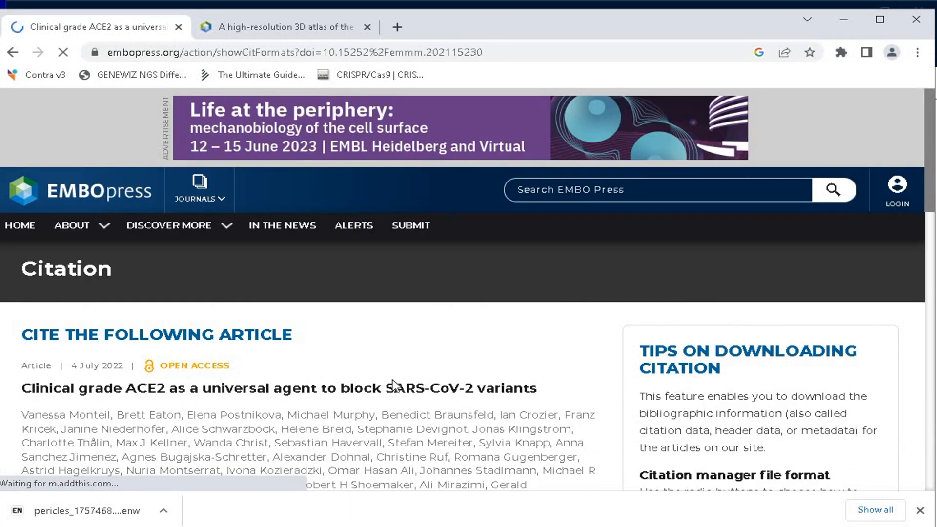
scroll(405, 376, down, 6)
scroll(396, 385, down, 5)
click(66, 207)
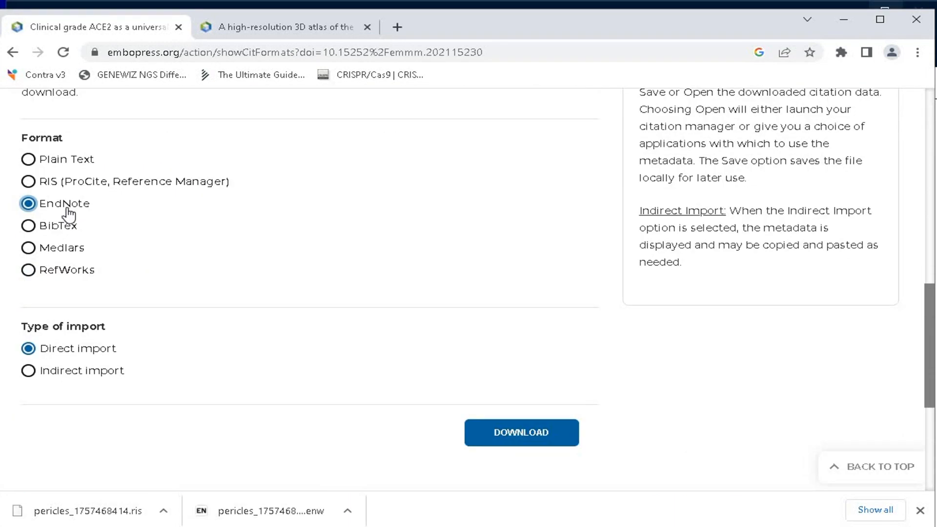
click(525, 439)
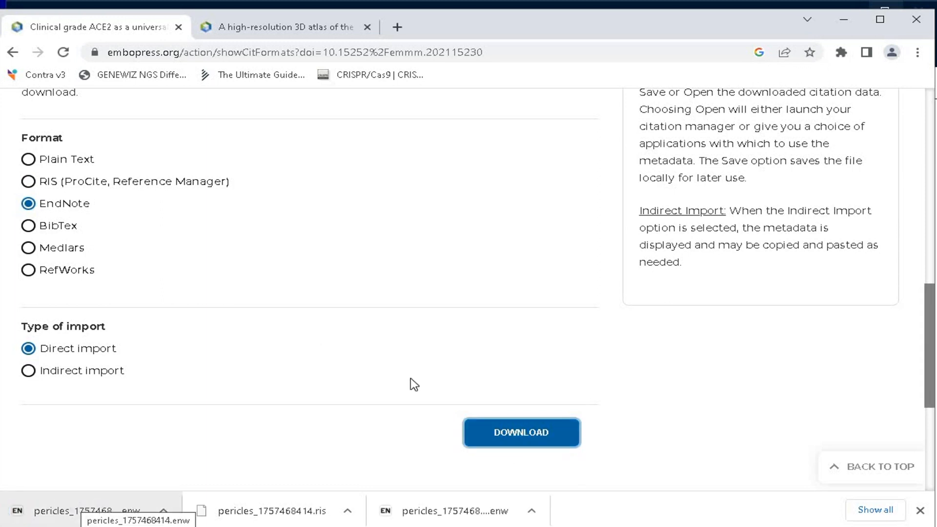
click(848, 21)
drag(27, 193, 142, 274)
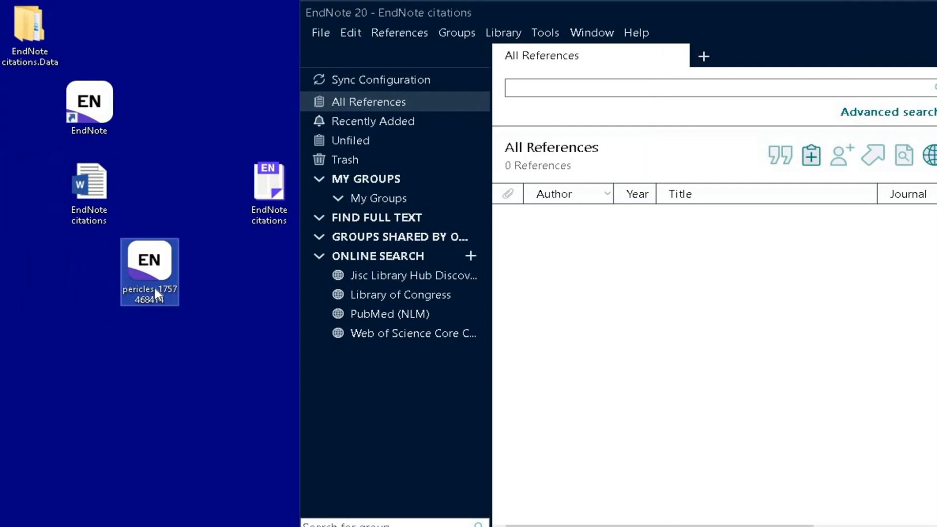
right_click(146, 263)
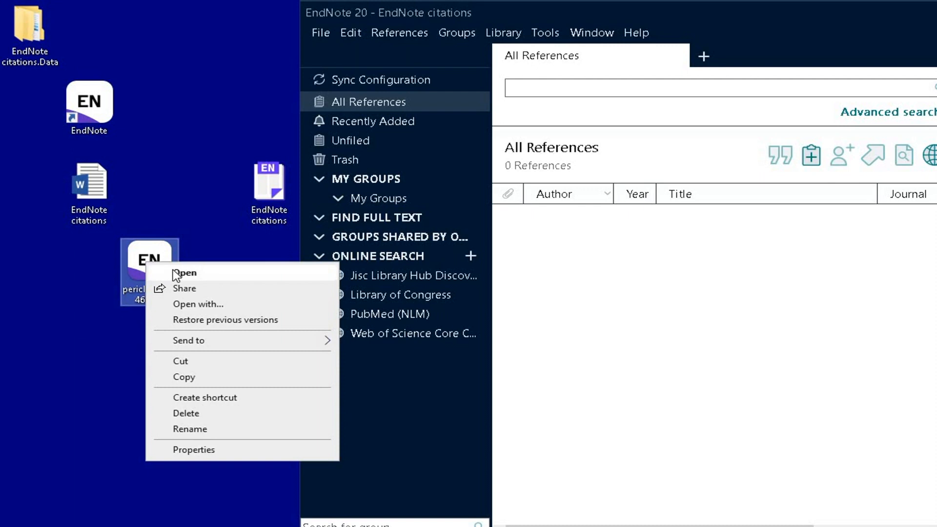
click(177, 274)
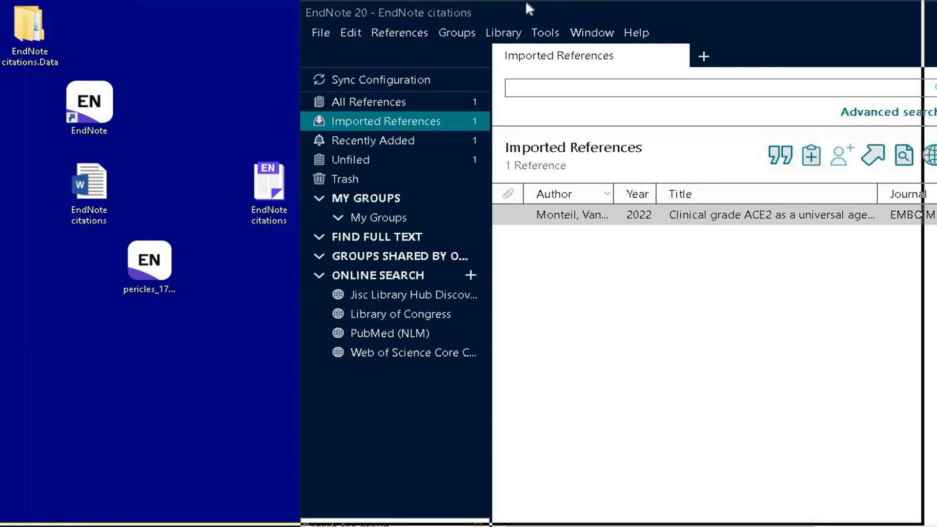
double_click(537, 13)
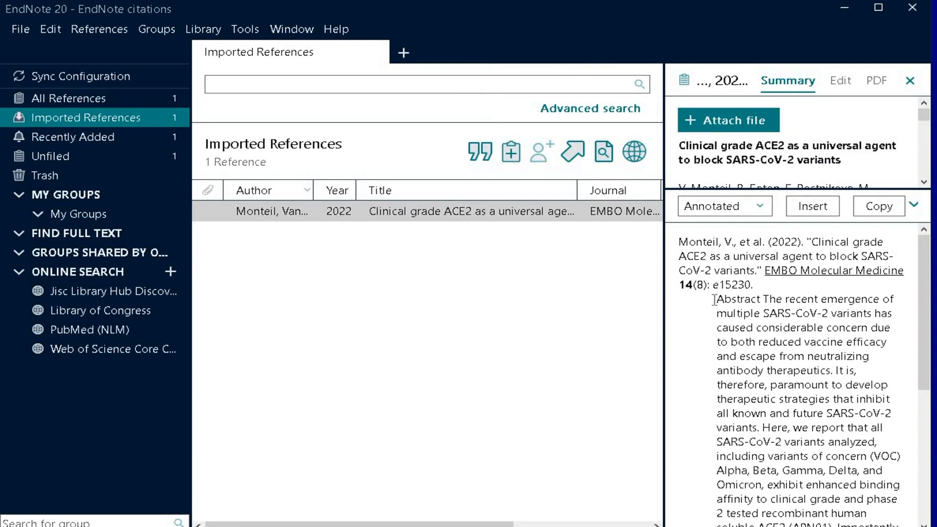
- Examine the imported ACE2 reference's summary and abstract, its editable author fields and its PDF attachments
drag(680, 242, 875, 257)
drag(717, 302, 778, 299)
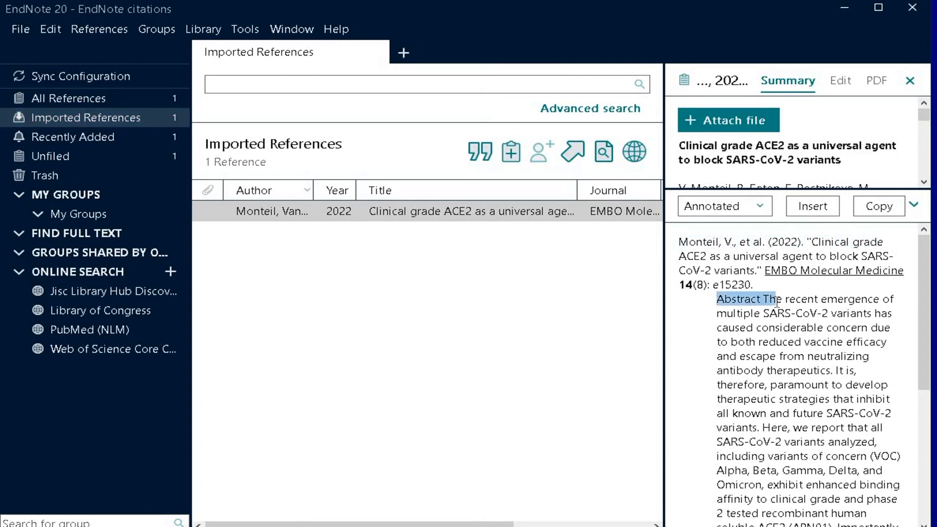
scroll(791, 320, down, 5)
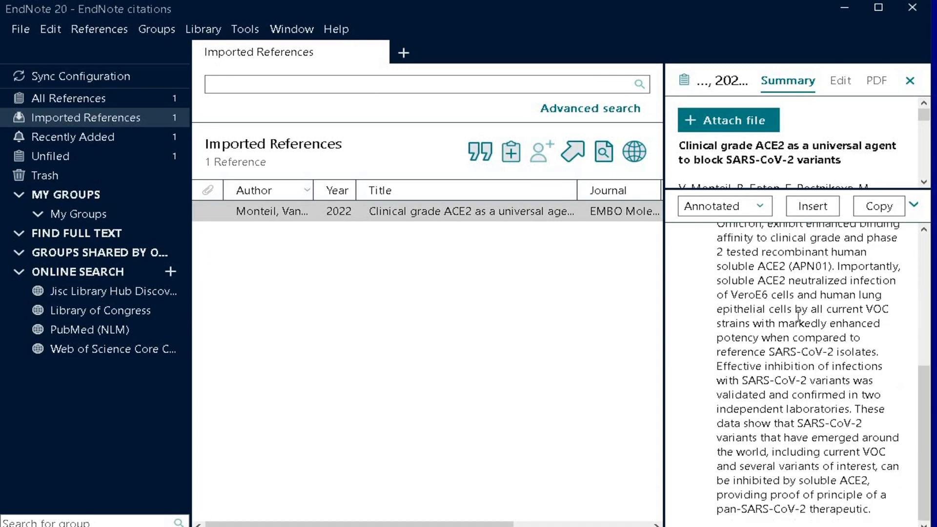
scroll(800, 306, up, 5)
click(840, 81)
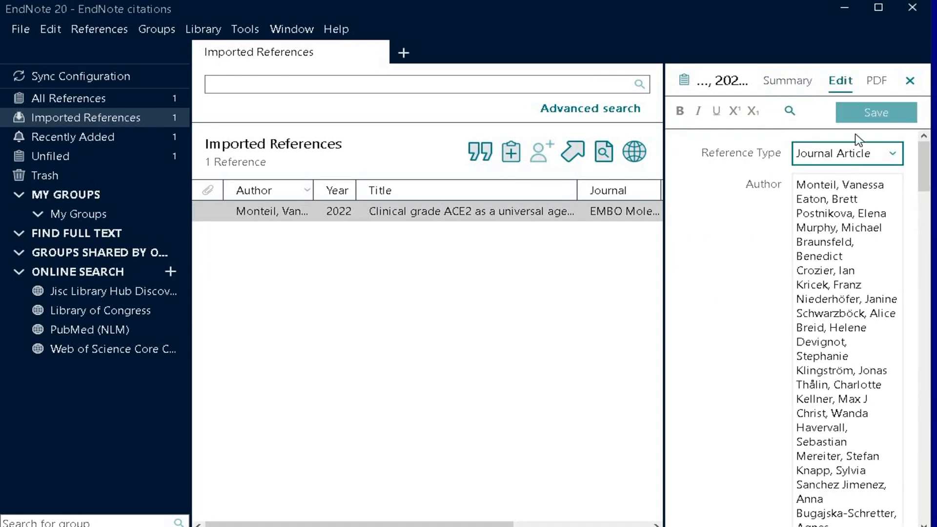
scroll(862, 293, down, 6)
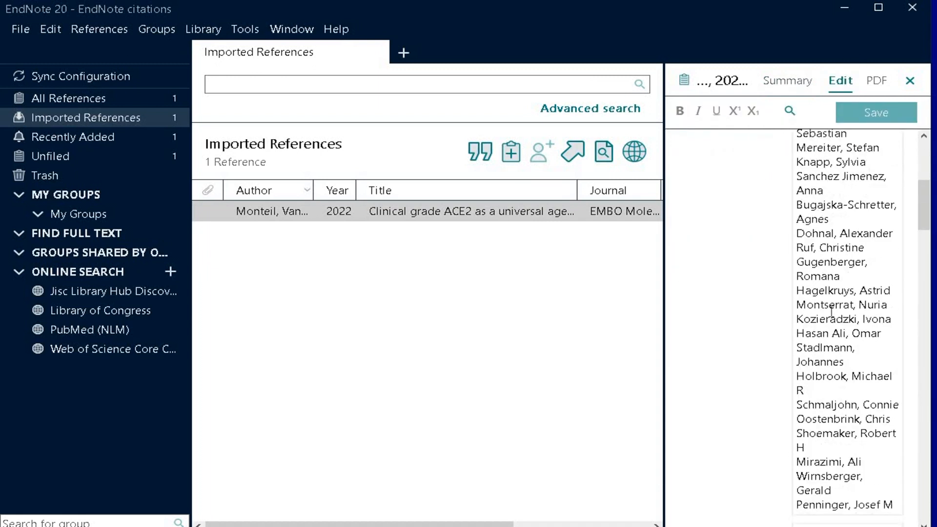
drag(921, 221, 923, 280)
click(877, 81)
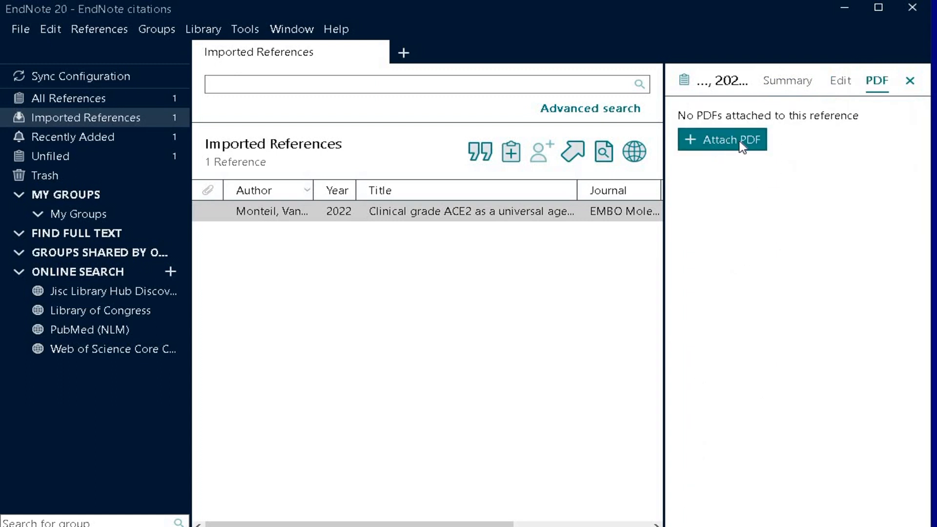
- Insert the selected ACE2 reference from EndNote as a citation after the first title in the Word document and check its bibliography entry
click(383, 212)
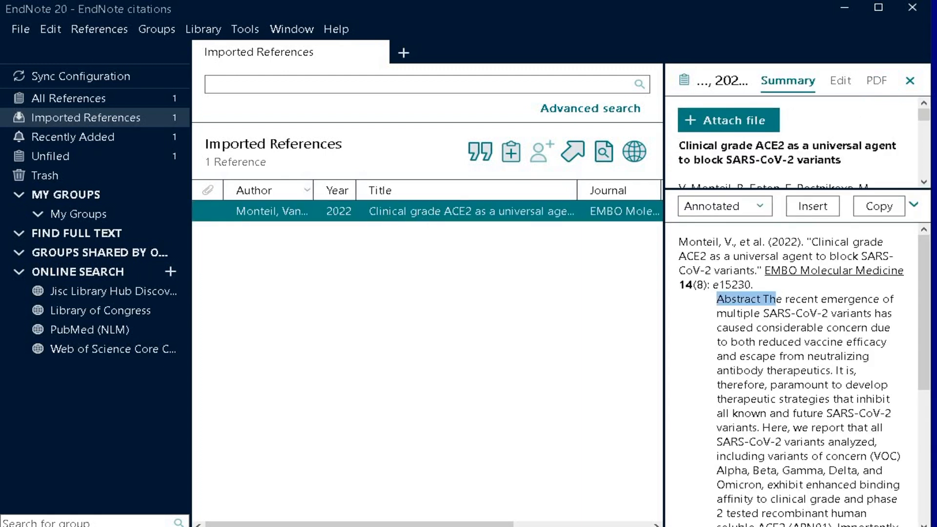
key(alt+Tab)
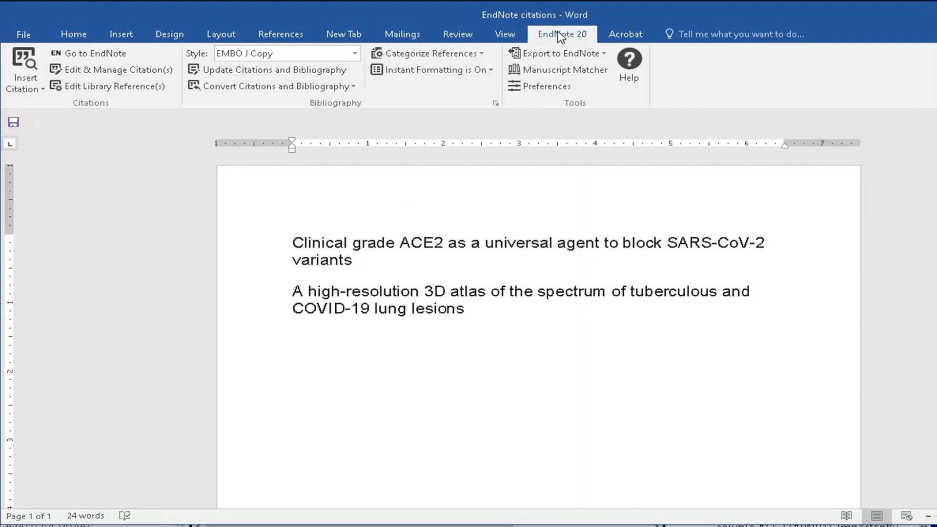
click(113, 53)
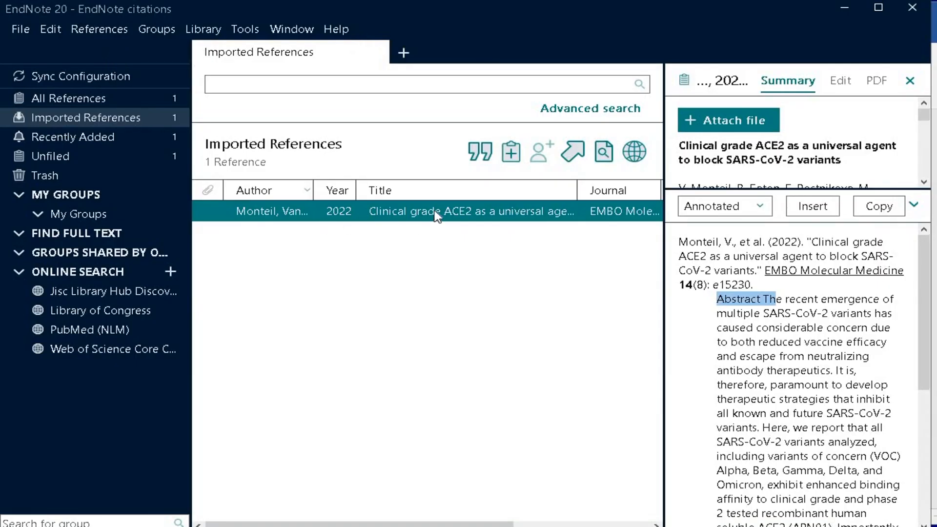
click(481, 155)
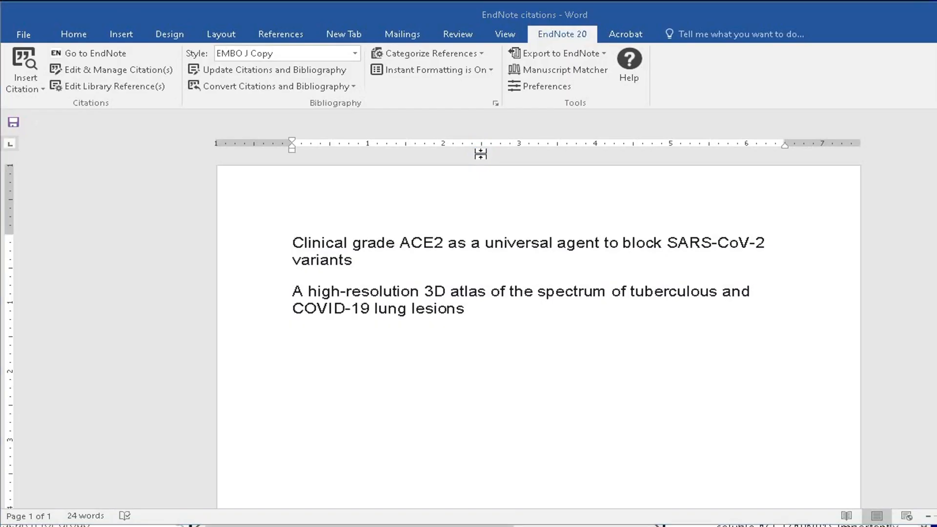
drag(506, 262, 355, 264)
click(522, 274)
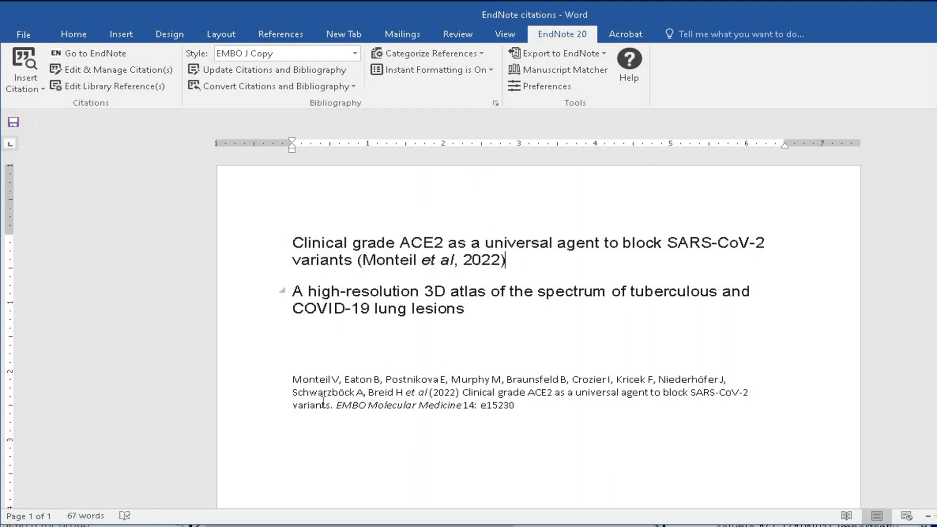
drag(328, 379, 354, 376)
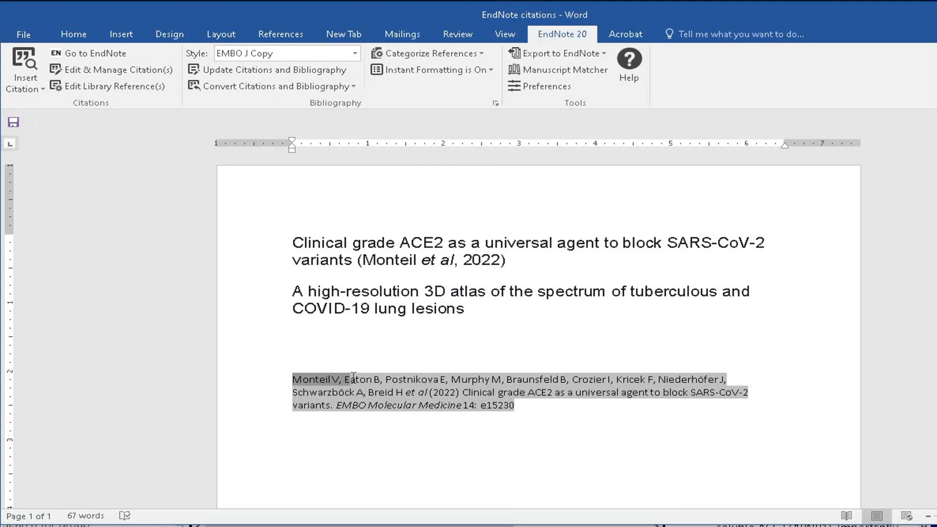
click(312, 426)
- Add the bold heading "REFERENCES:" above the bibliography entry in the Word document
click(294, 360)
text(REFERENCES:)
triple_click(304, 360)
click(73, 34)
click(137, 81)
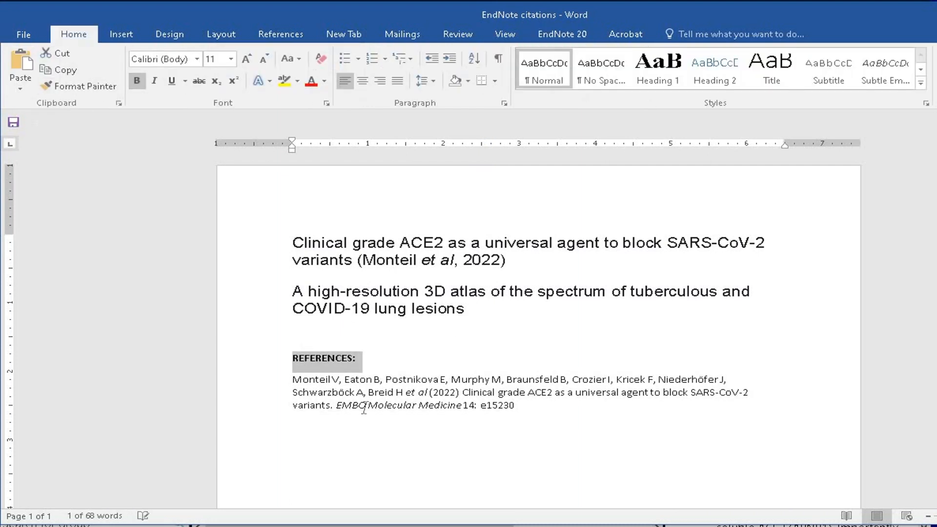
click(342, 406)
- Switch to EndNote, open the PubMed (NLM) online search, and copy the second article title from the Word document
key(alt+Tab)
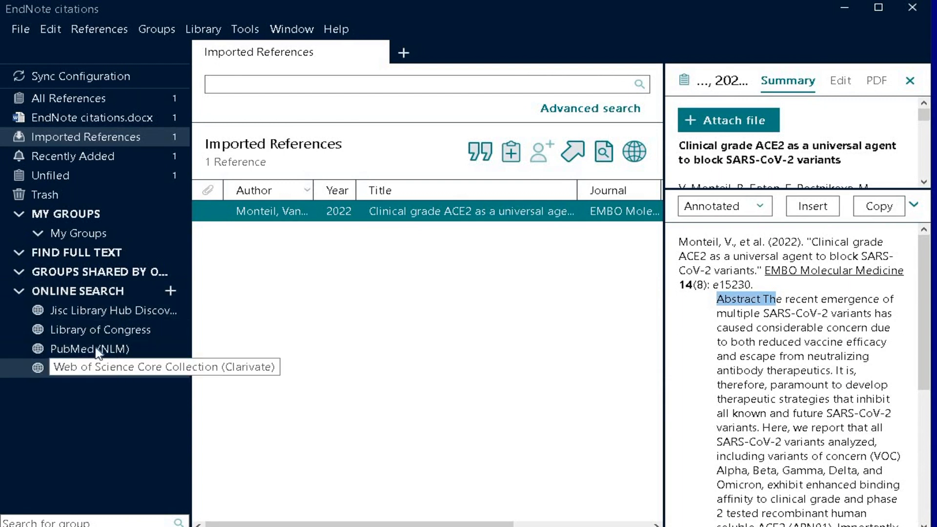
click(135, 348)
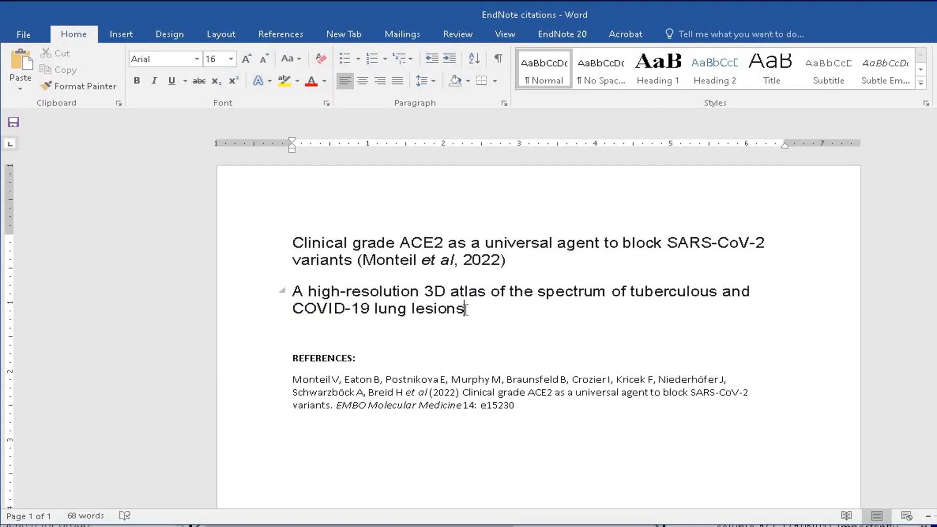
drag(464, 324, 293, 291)
right_click(465, 320)
click(494, 341)
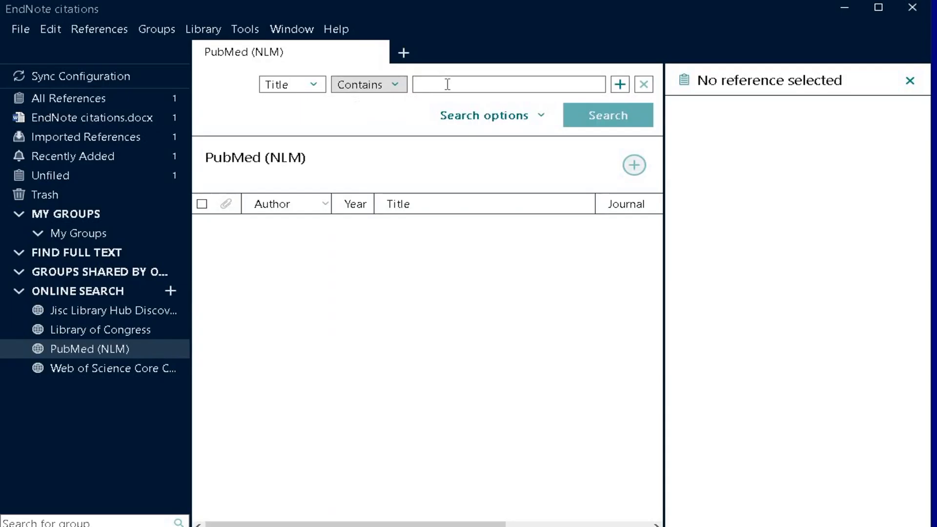
- Search PubMed for titles containing the copied 3D atlas title and select the matching reference
right_click(446, 85)
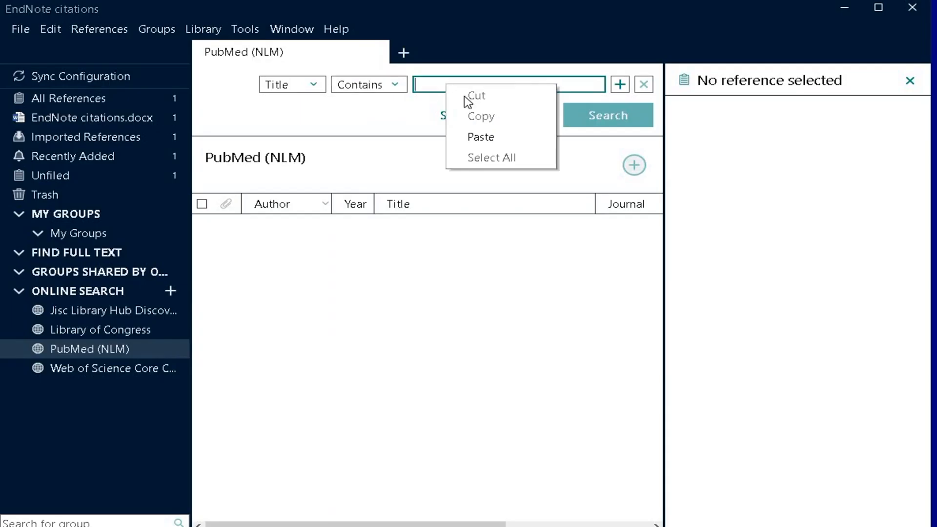
click(493, 136)
click(611, 121)
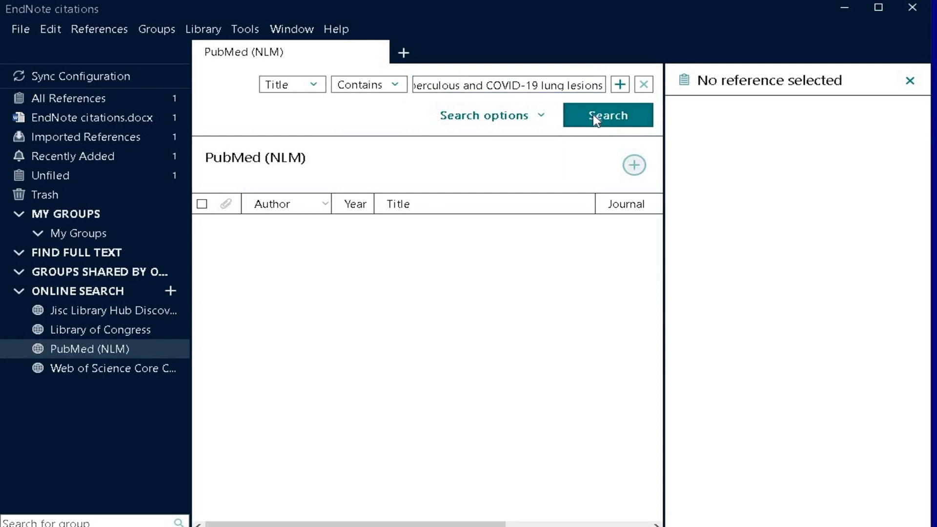
click(596, 119)
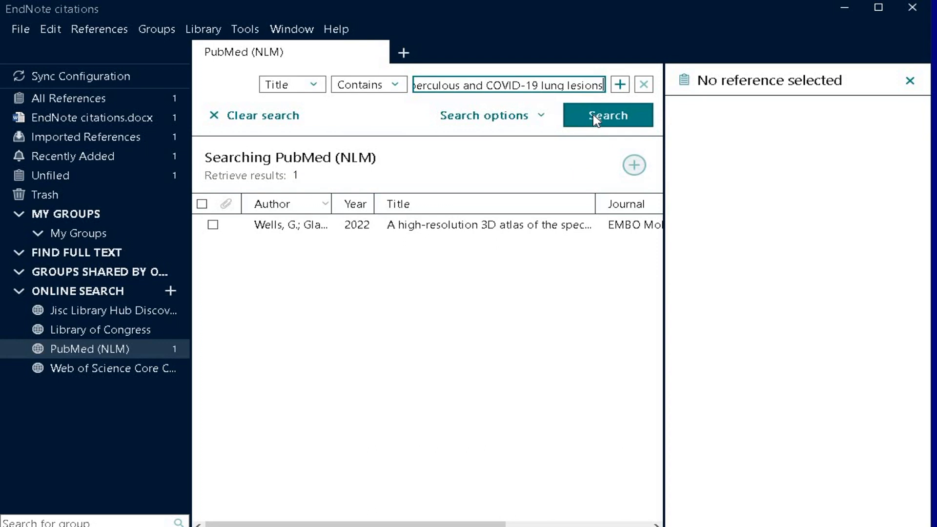
click(443, 230)
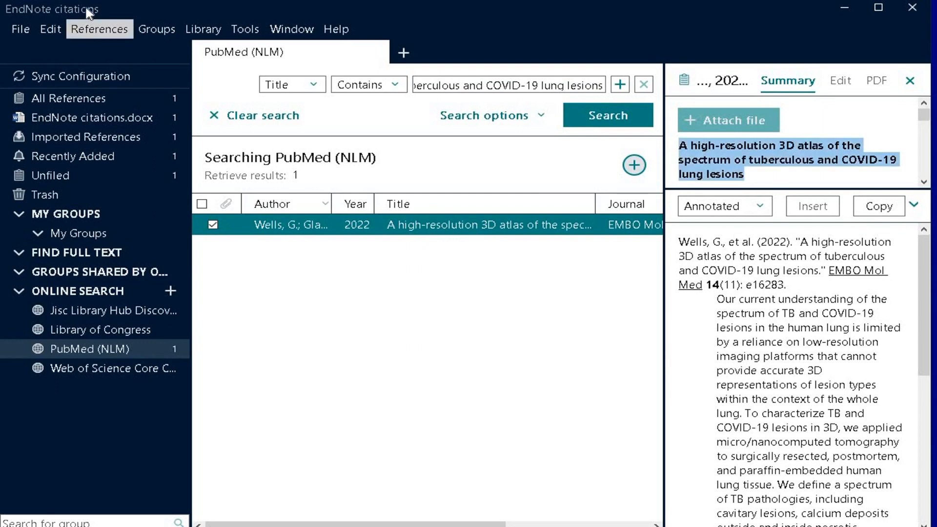
- Copy the selected 3D atlas reference into the EndNote citations.enl library and display all of the library's references
click(98, 27)
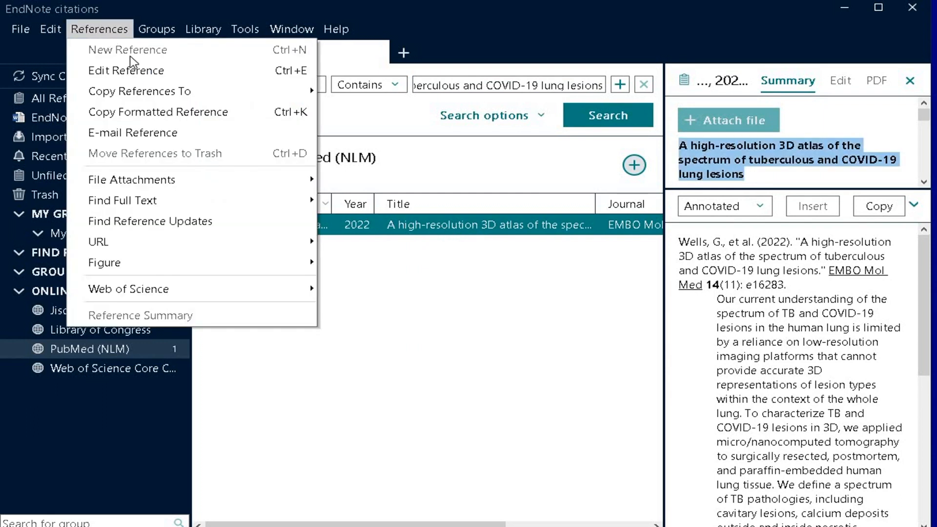
mouse_move(182, 94)
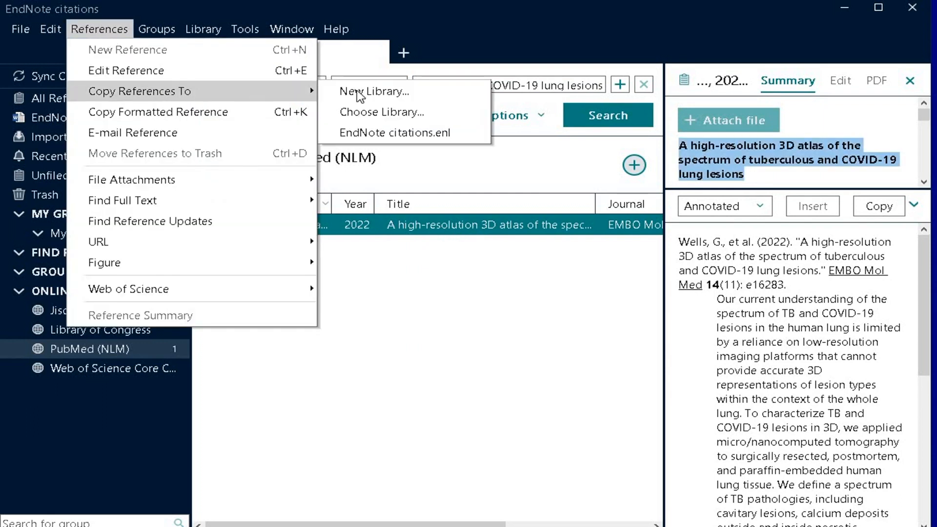
click(448, 134)
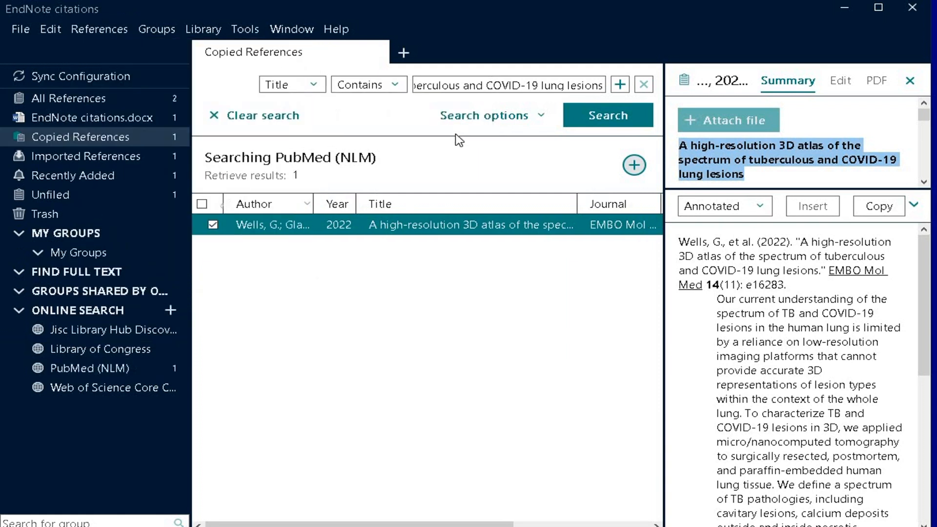
click(65, 104)
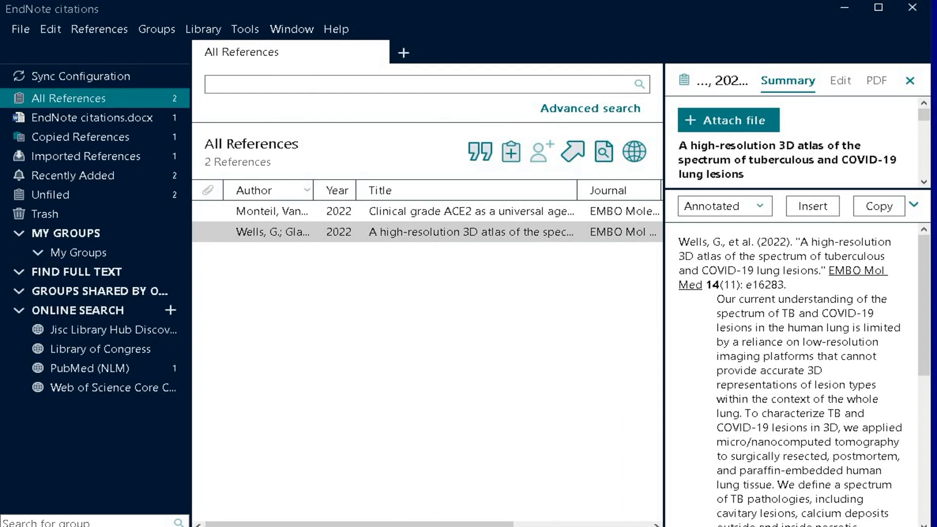
- Switch to the Word document and insert the selected EndNote reference as a citation after the second title
key(alt+Tab)
click(474, 317)
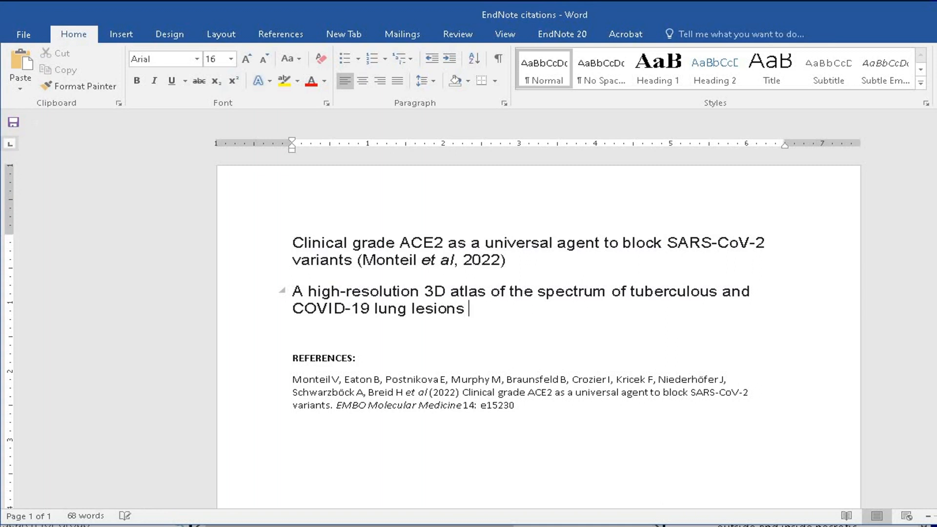
click(562, 35)
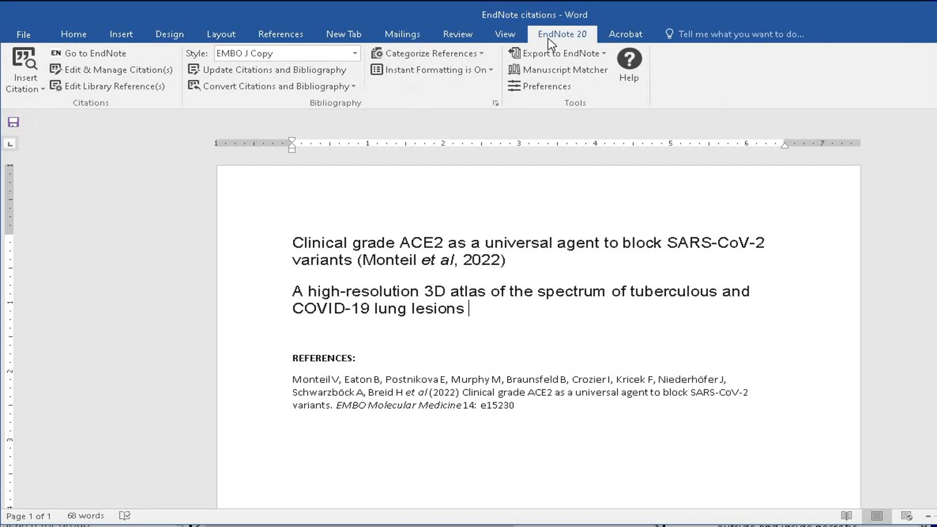
click(36, 90)
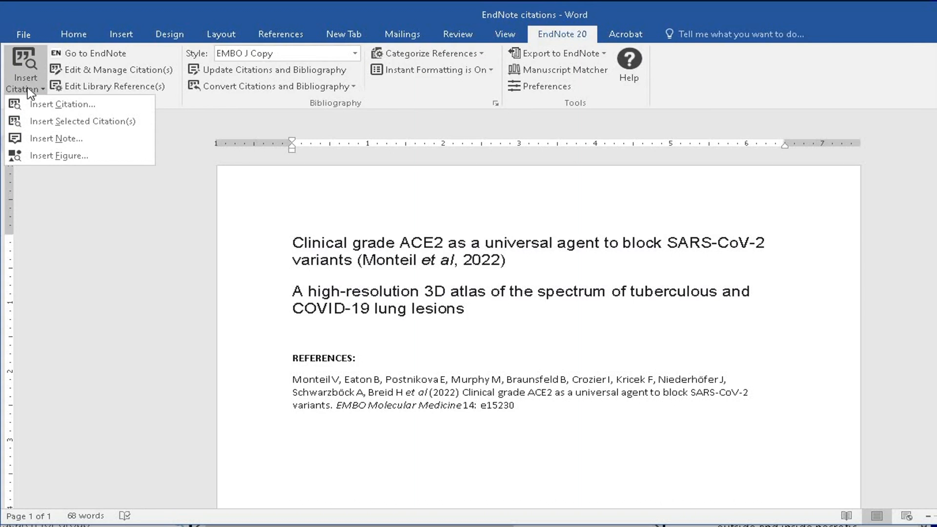
click(47, 120)
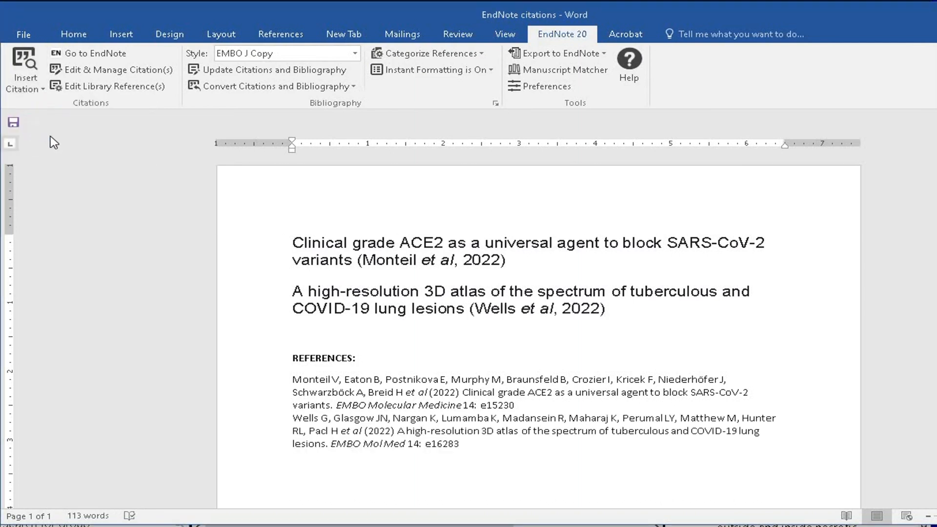
- Check the citation after the second title and separate the two bibliography entries with a blank line
drag(605, 309, 470, 309)
click(654, 310)
click(516, 407)
key(Return)
click(529, 337)
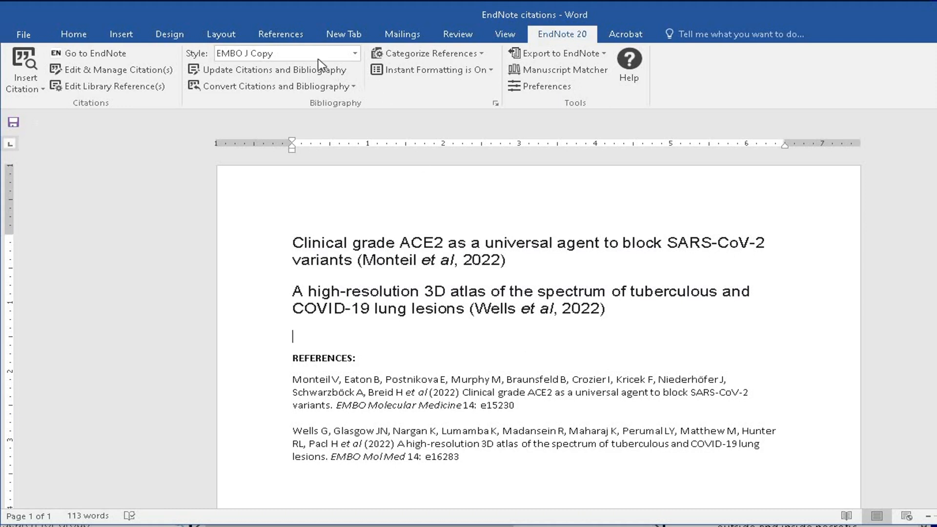
- Change the document's EndNote output style to Nature, chosen from the full list of installed styles
click(355, 53)
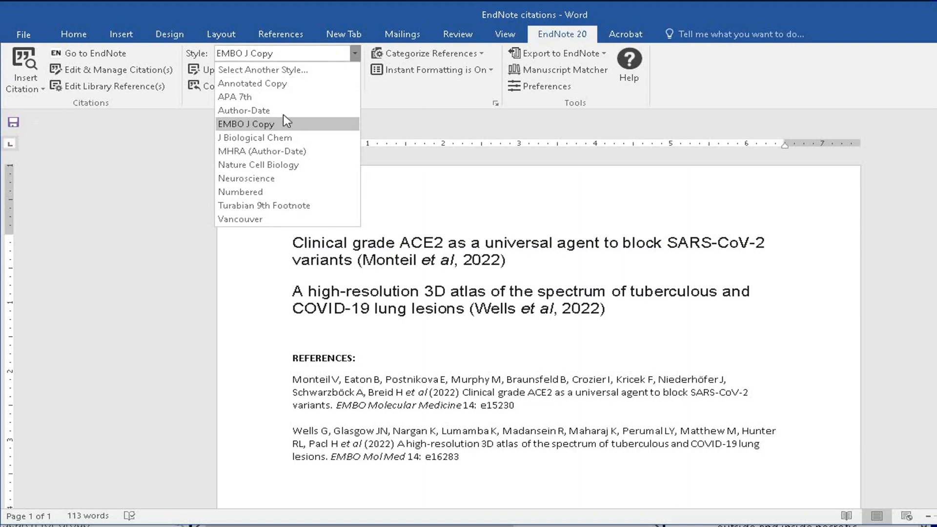
click(302, 75)
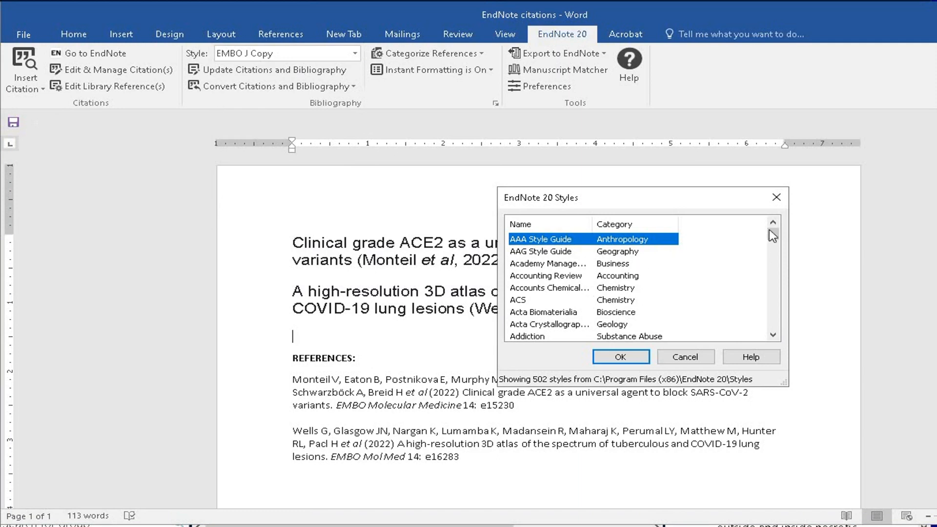
drag(772, 236, 769, 302)
scroll(671, 312, down, 15)
scroll(672, 313, up, 5)
click(525, 276)
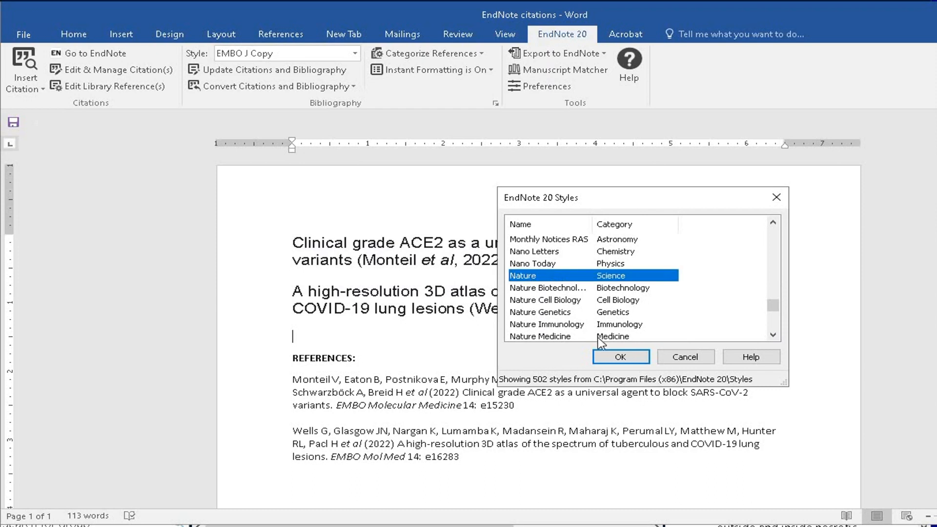
click(636, 359)
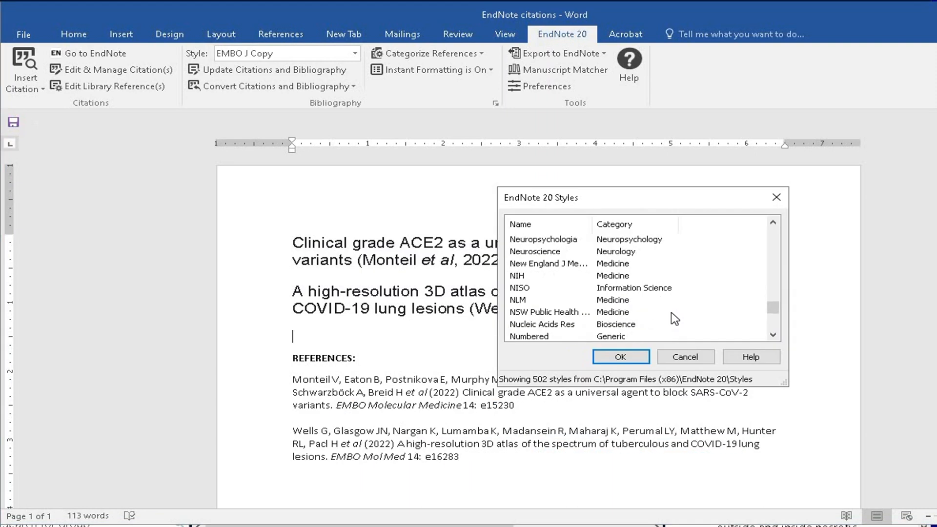
- Look through the installed styles, switch to the browser and search Google for "Journal of orthopedic research + endonote style"
scroll(676, 320, up, 4)
scroll(675, 320, up, 1)
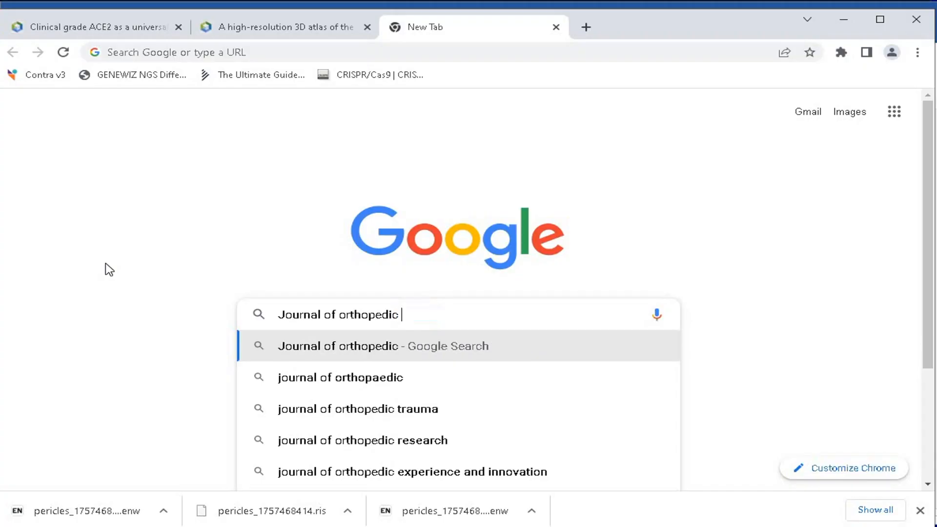
text(research)
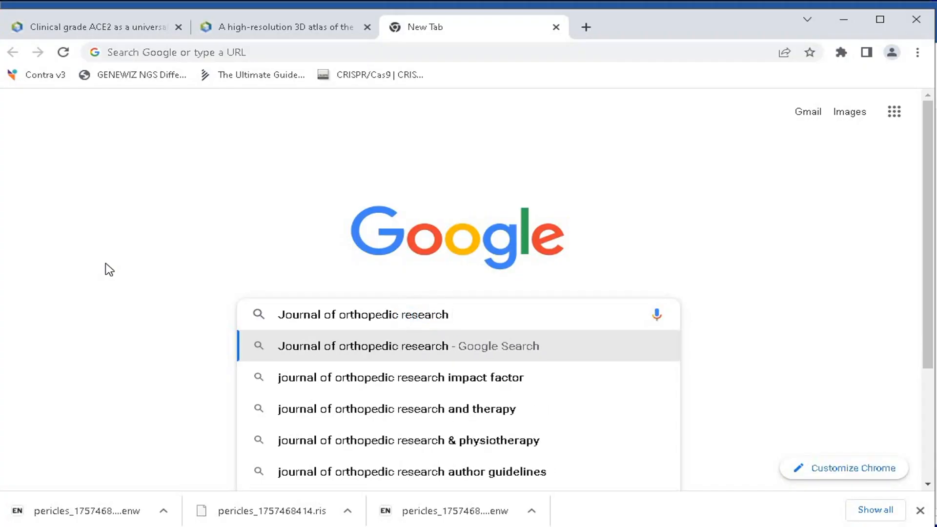
text( + endono)
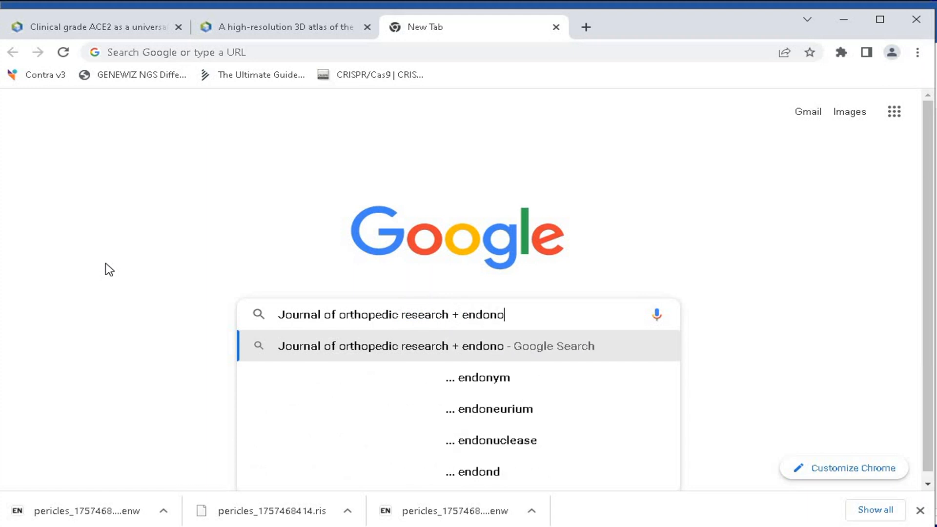
text(te st)
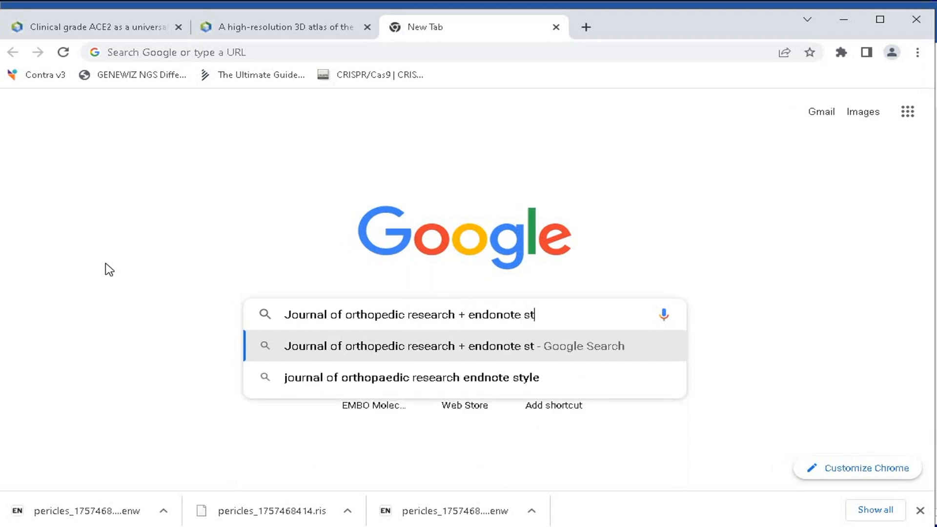
text(yle)
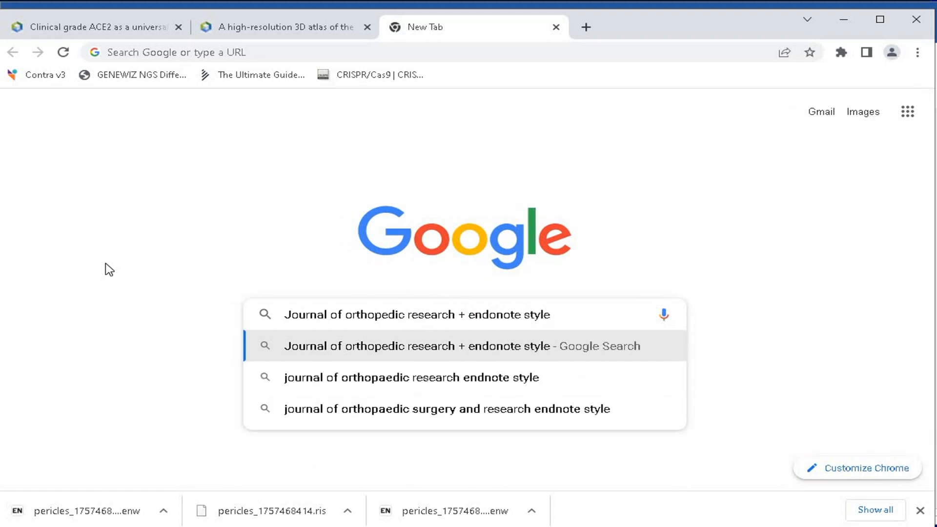
key(Return)
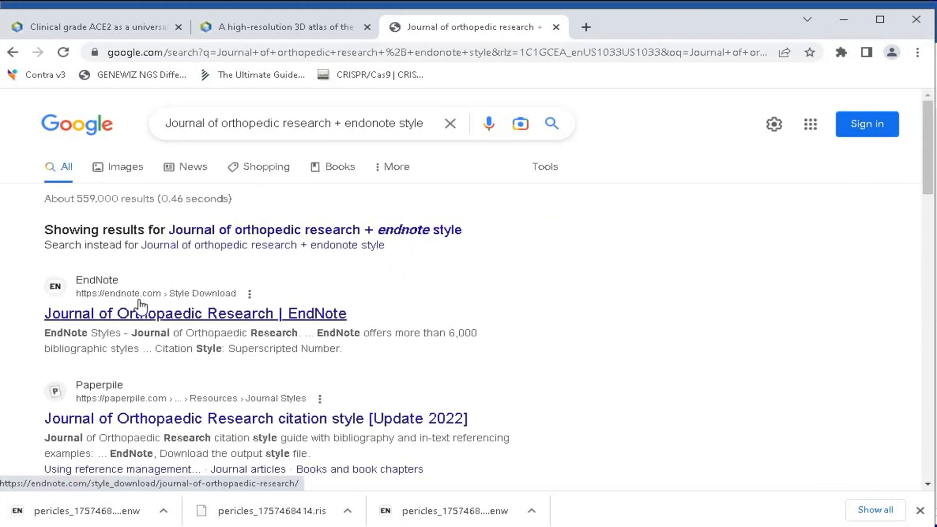
- Open EndNote's Journal of Orthopaedic Research style page from the search results and download the style file
click(176, 314)
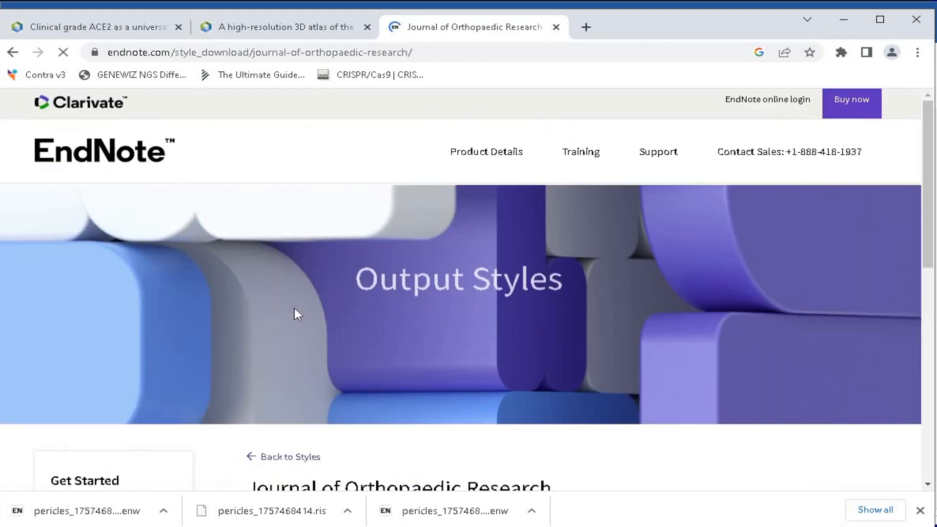
scroll(557, 312, down, 5)
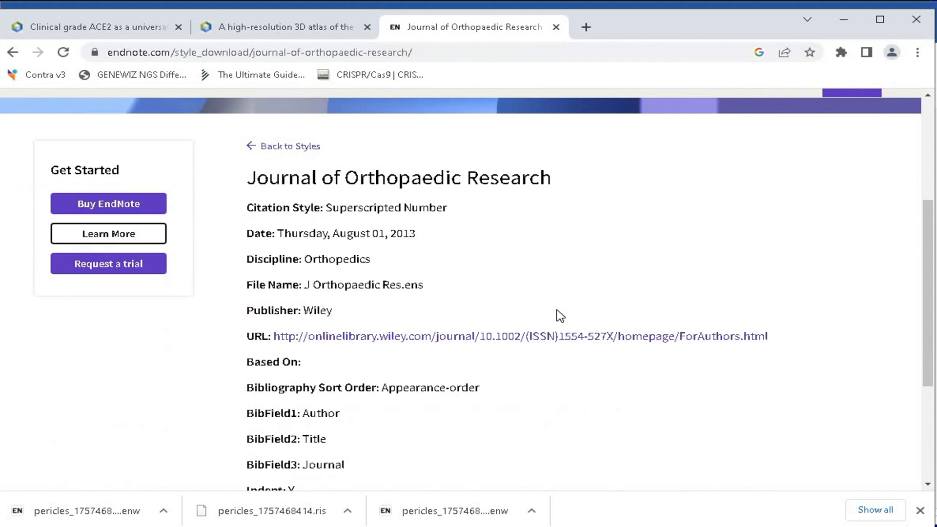
scroll(545, 262, down, 4)
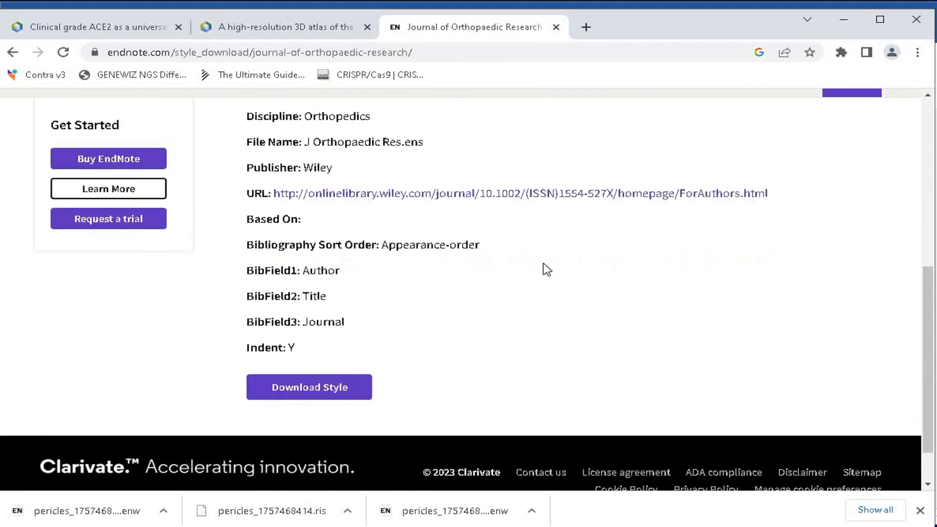
click(350, 336)
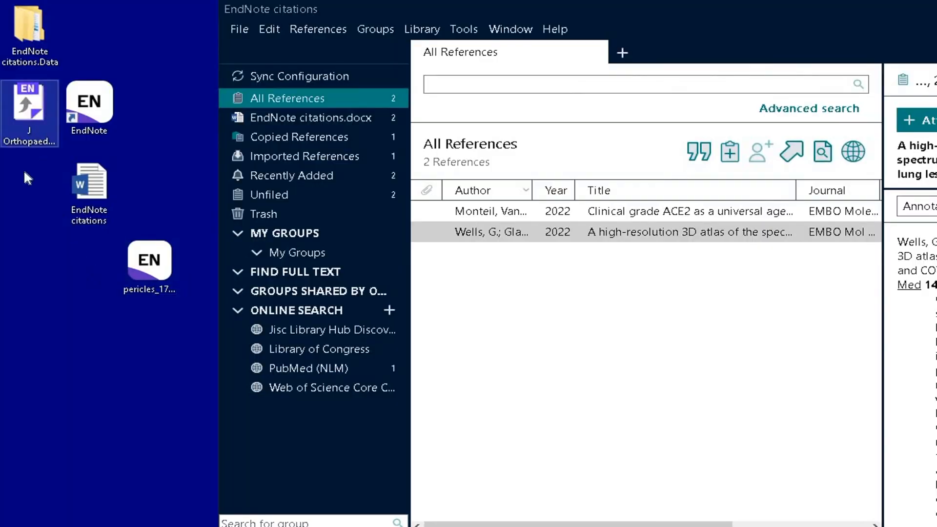
- Move the downloaded J Orthopaedic Res style file below the other desktop icons and open it in EndNote
drag(37, 306, 147, 346)
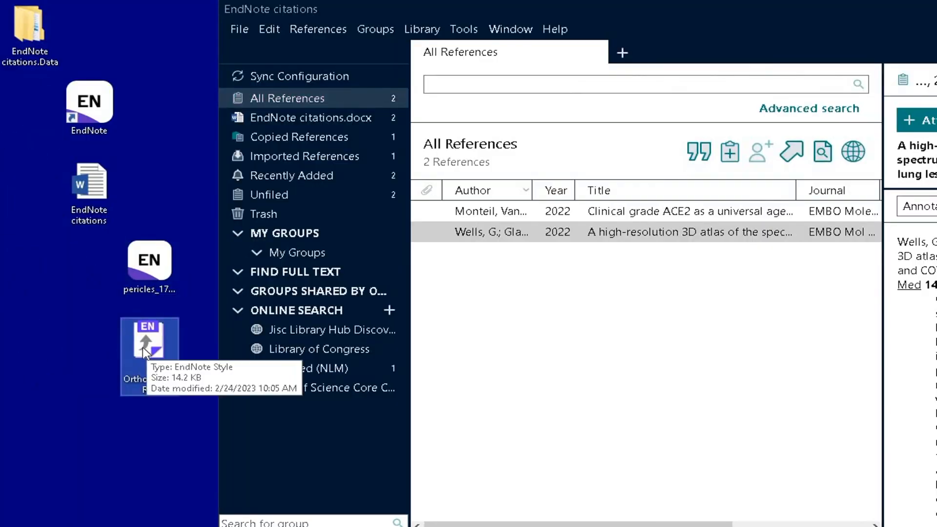
right_click(145, 345)
click(181, 355)
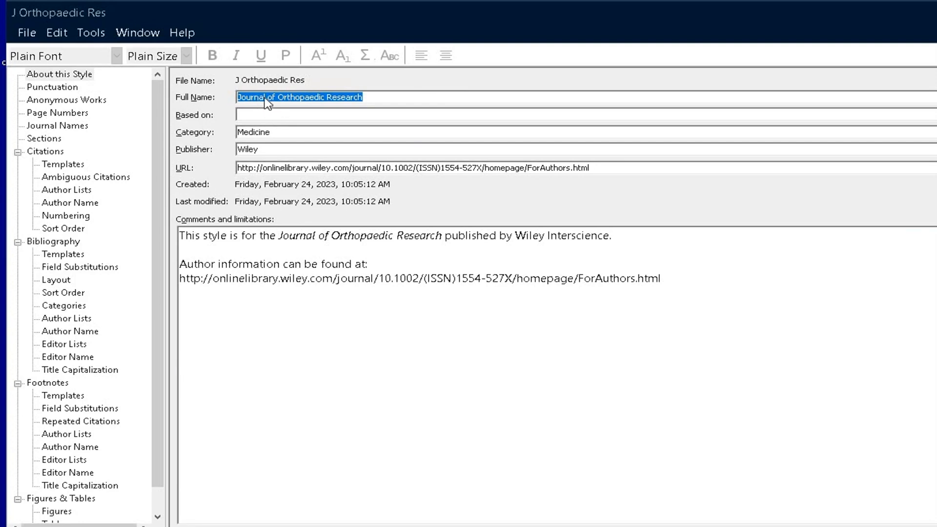
- Save the opened style as "J Orthopaedic Res Copy" and close the style editor
click(32, 34)
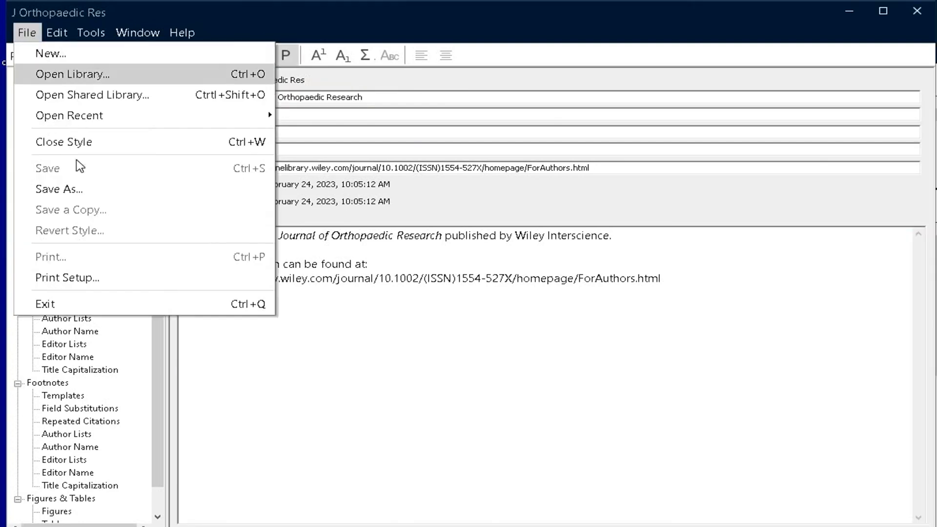
click(84, 189)
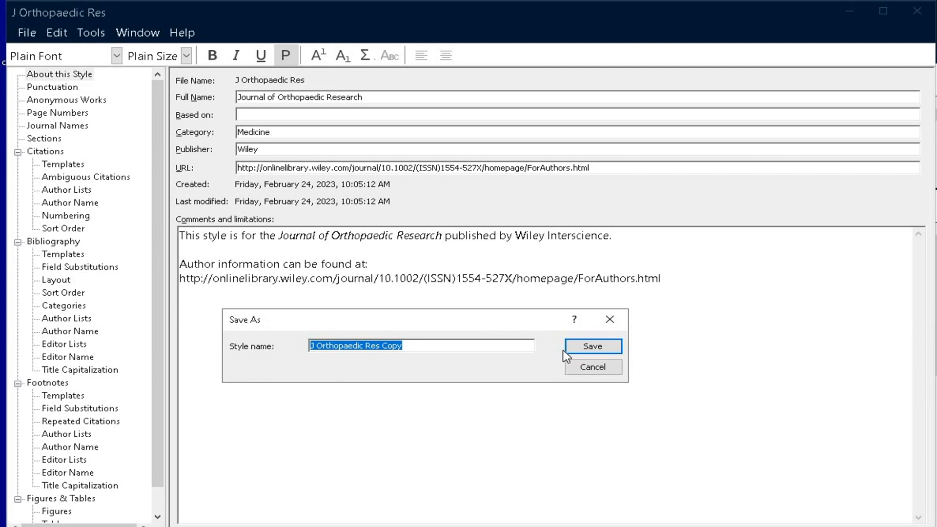
click(565, 351)
click(911, 14)
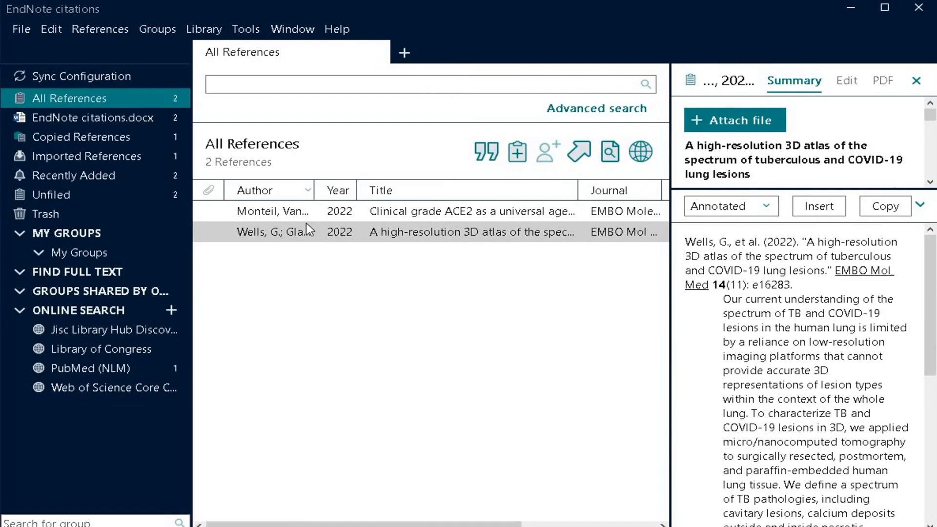
- In EndNote's Style Manager, find J Orthopaedic Res Copy, mark it as a favourite style and close the manager
click(246, 29)
mouse_move(274, 80)
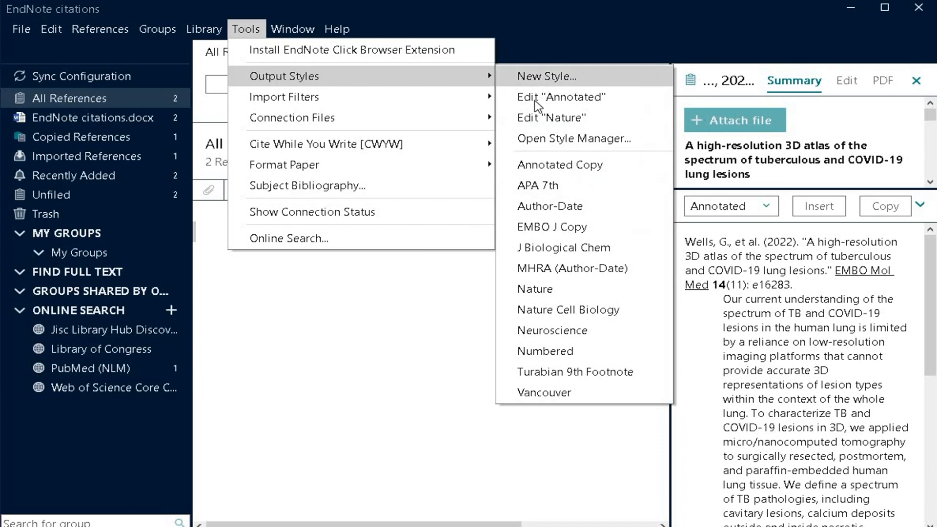
click(553, 134)
drag(456, 123, 411, 118)
key(j)
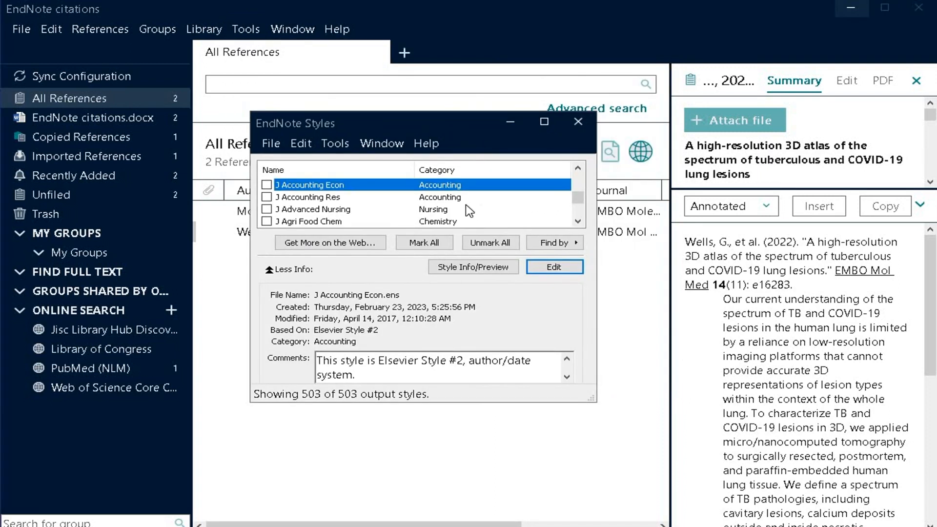
click(578, 222)
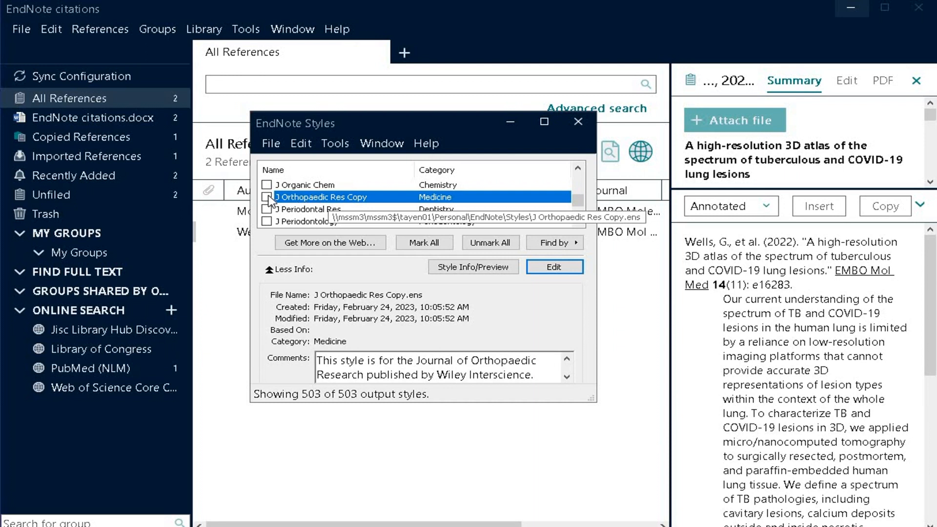
click(267, 197)
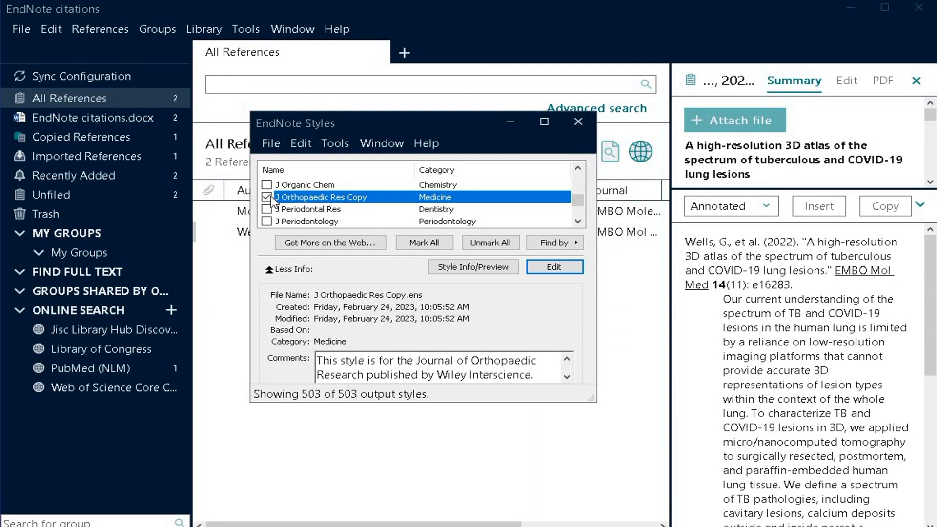
click(578, 123)
- Return to the Word document and change its EndNote output style to J Orthopaedic Res Copy
click(853, 9)
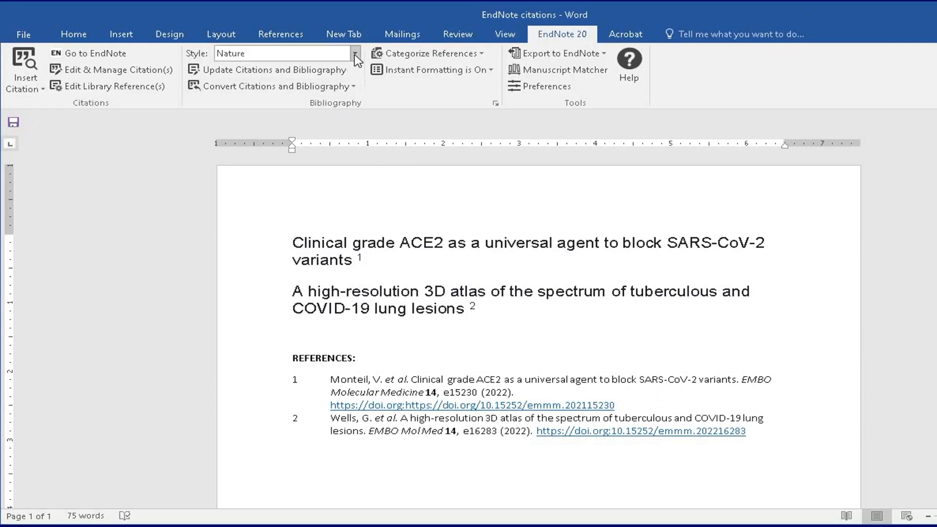
click(355, 54)
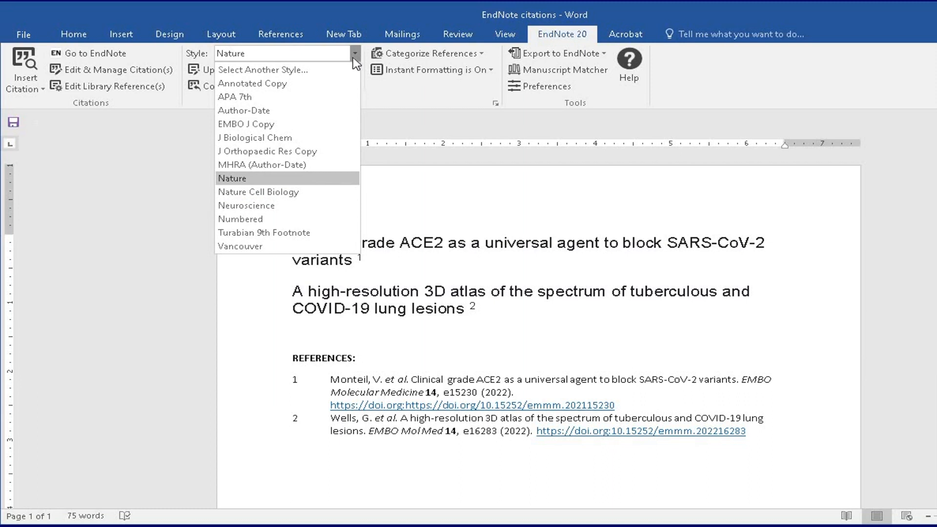
click(324, 151)
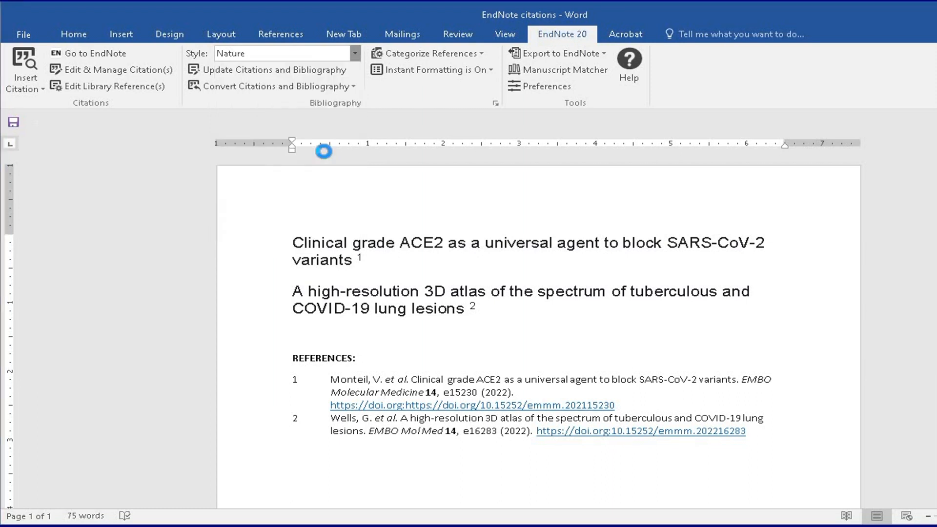
- Switch to EndNote, open the output Style Manager and go to the website offering more styles
click(244, 29)
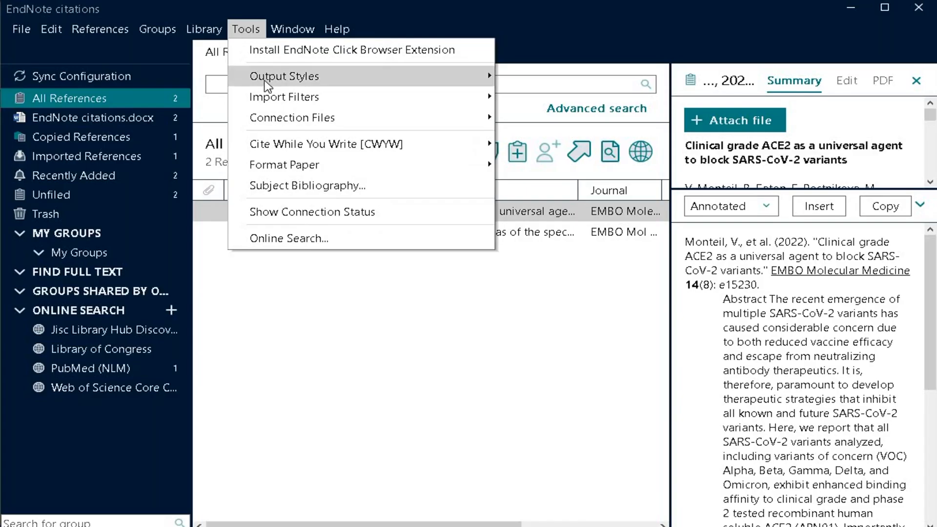
mouse_move(267, 87)
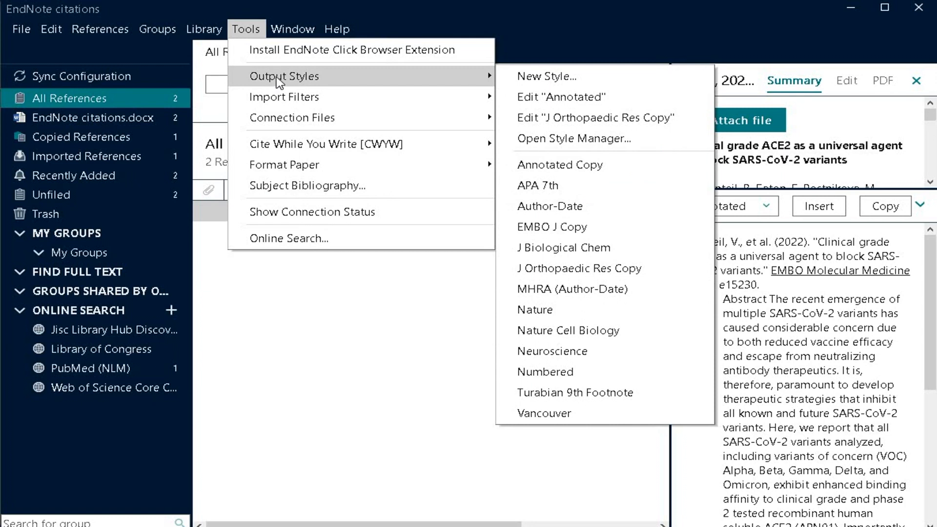
click(645, 143)
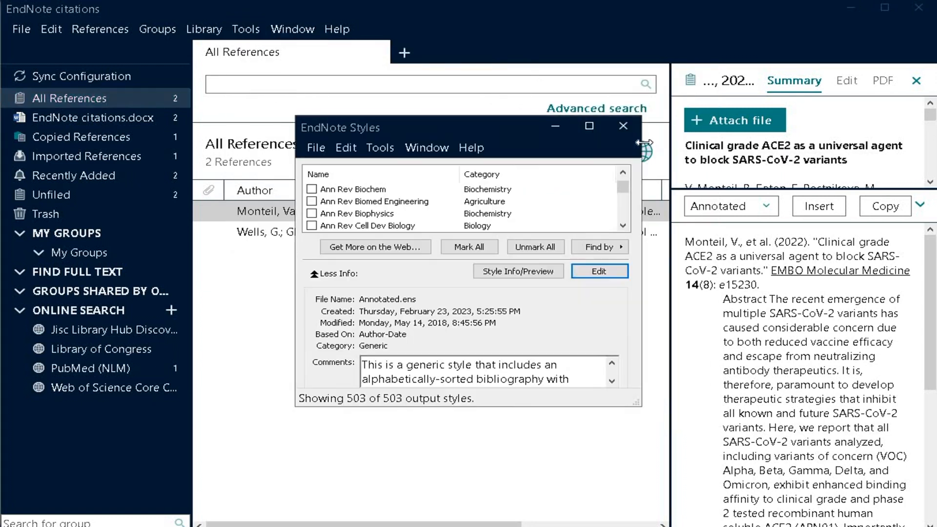
click(417, 250)
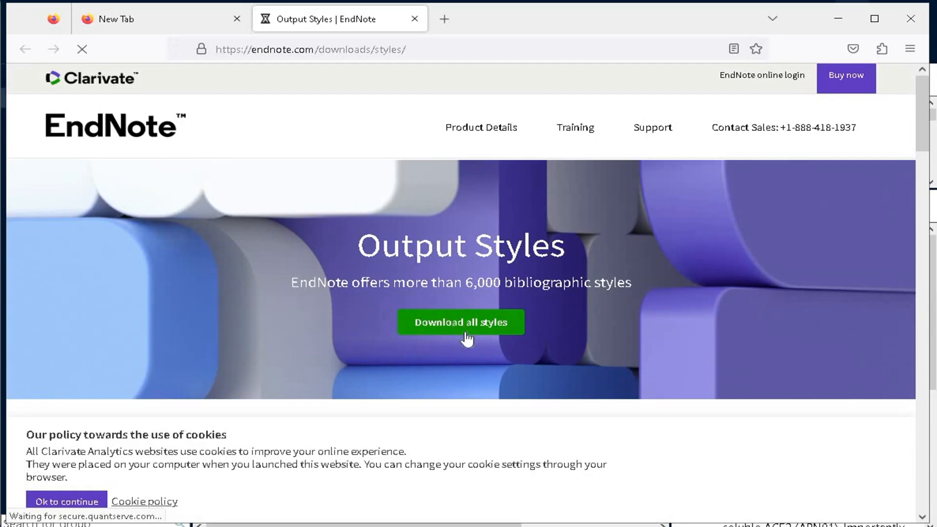
- Search the online Style Finder for "Scientific reports" and download the Nature Scientific Reports style
scroll(497, 335, down, 5)
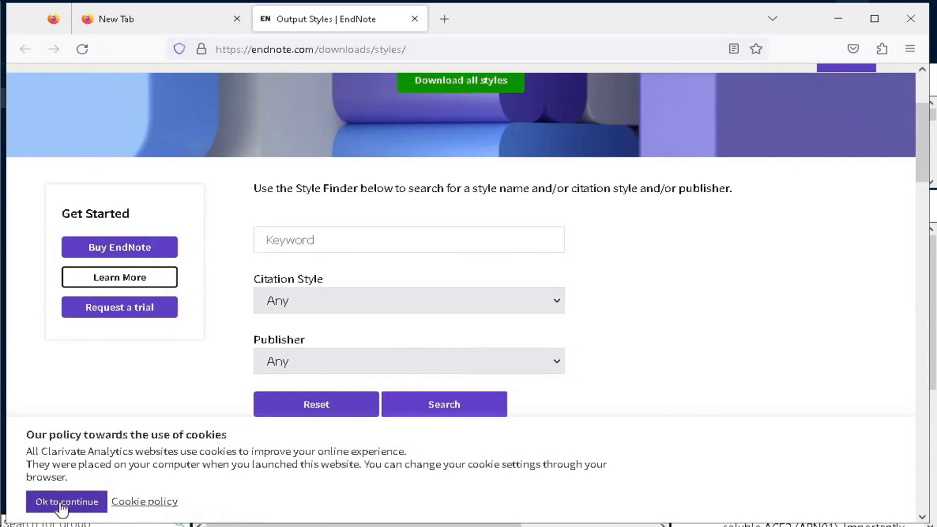
click(331, 244)
text(Scientific reports)
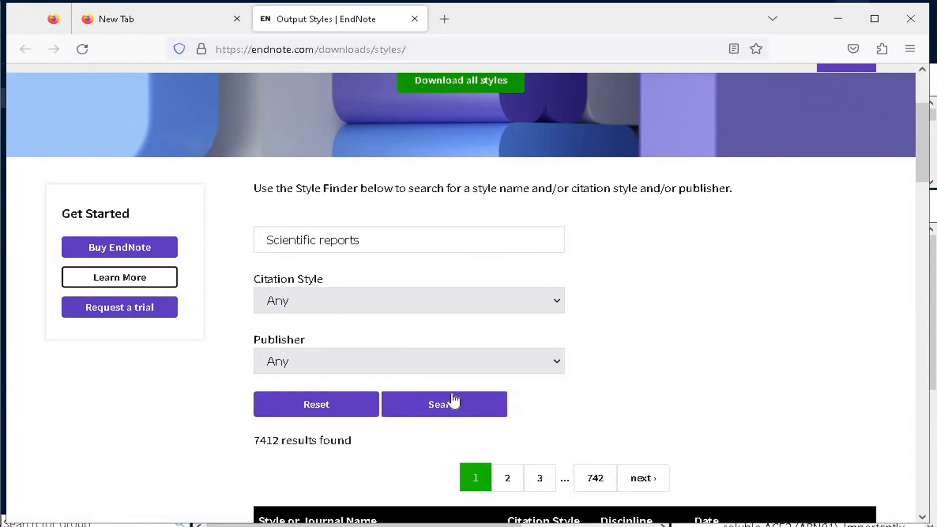
click(439, 404)
scroll(440, 404, down, 4)
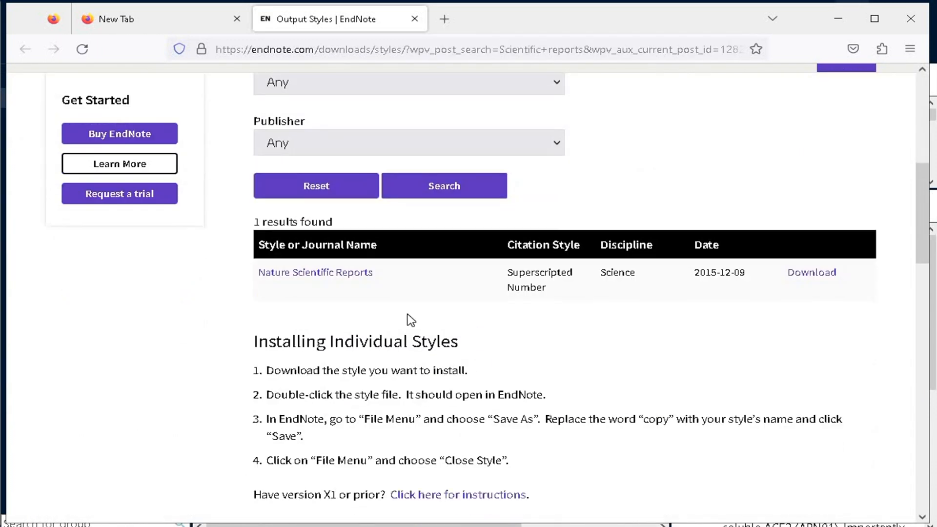
click(812, 272)
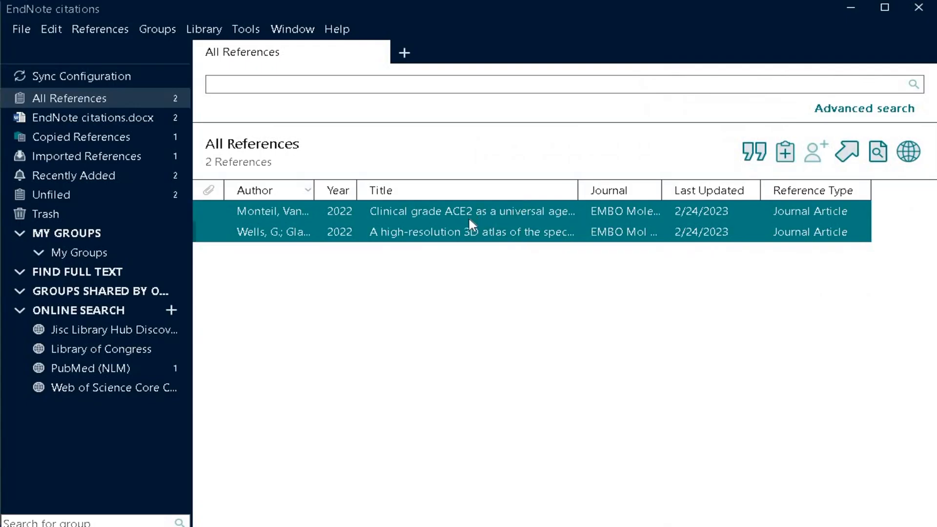
- Open the sharing options for the EndNote citations library and clear the reference selection
click(19, 28)
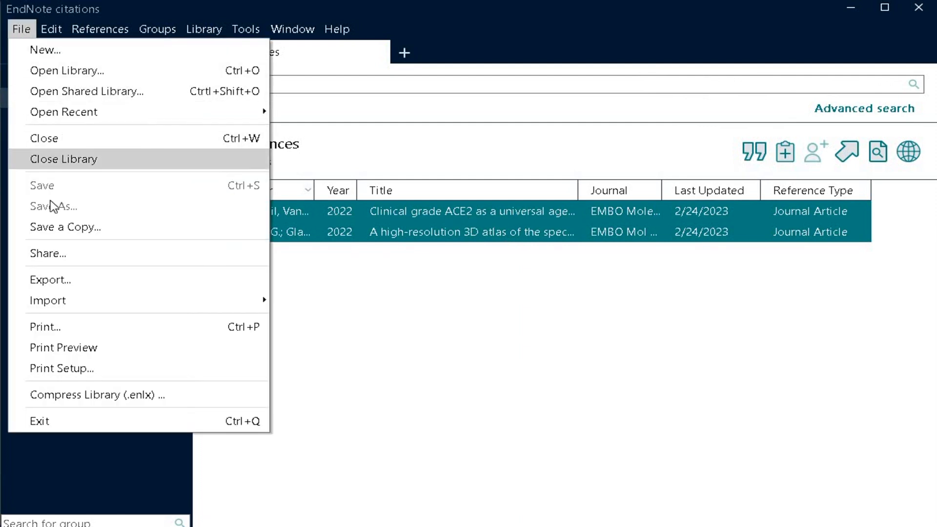
click(69, 252)
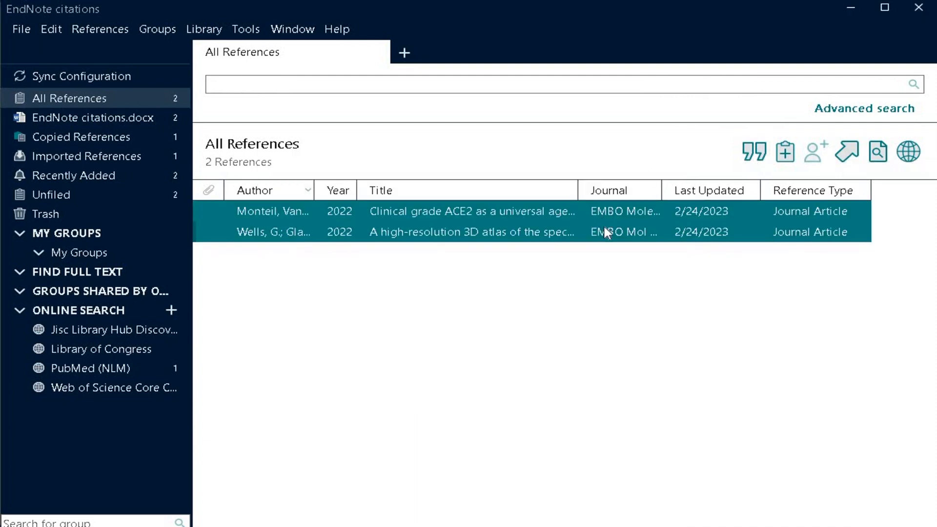
click(584, 257)
- Find the full text for the "Clinical grade ACE2" reference and open the Found URL group
click(454, 214)
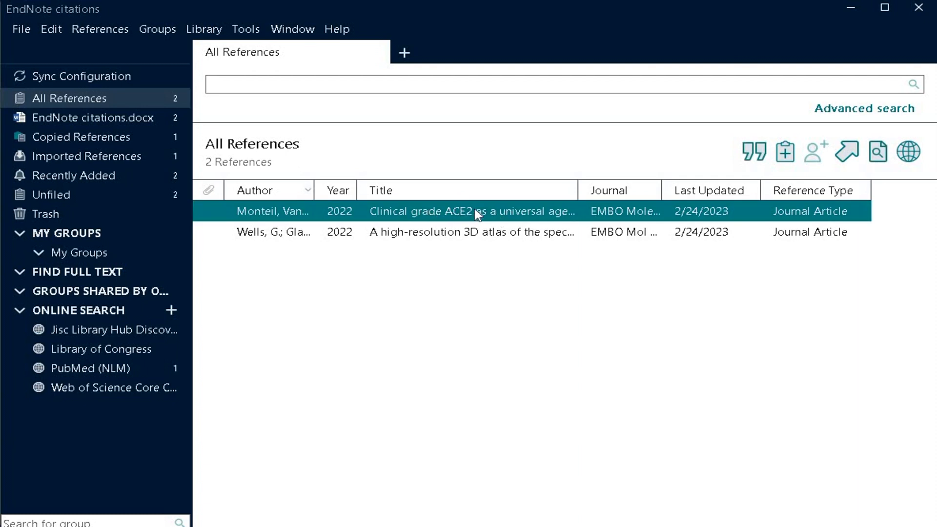
click(880, 158)
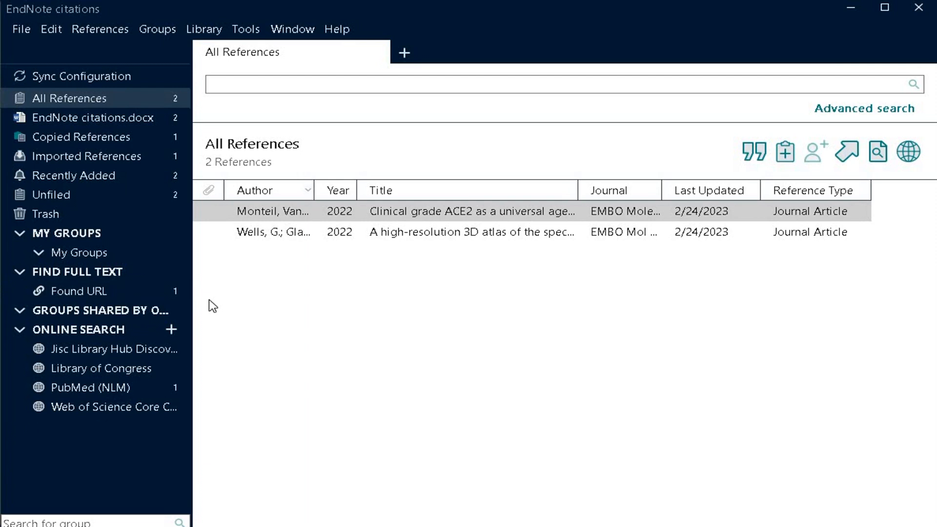
click(82, 296)
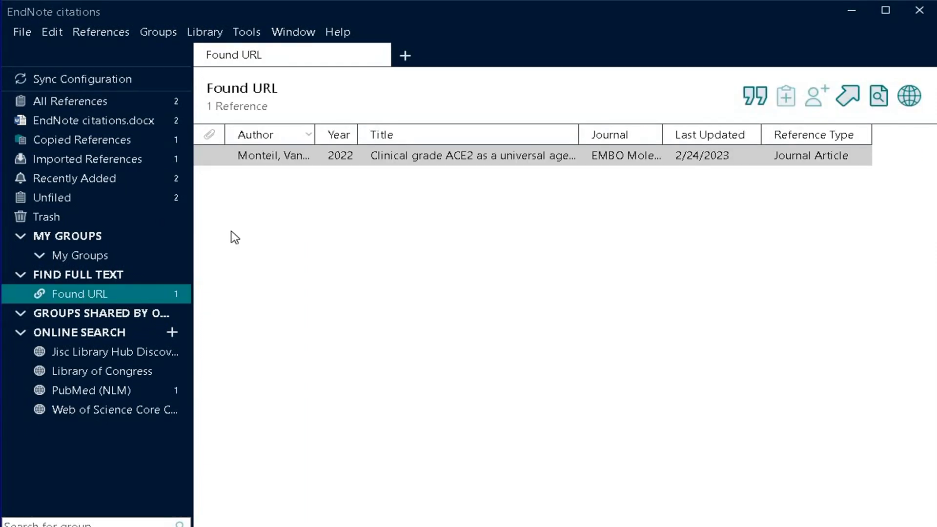
- Open the URL of the "Clinical grade ACE2" reference in the browser and view the article's abstract
click(441, 156)
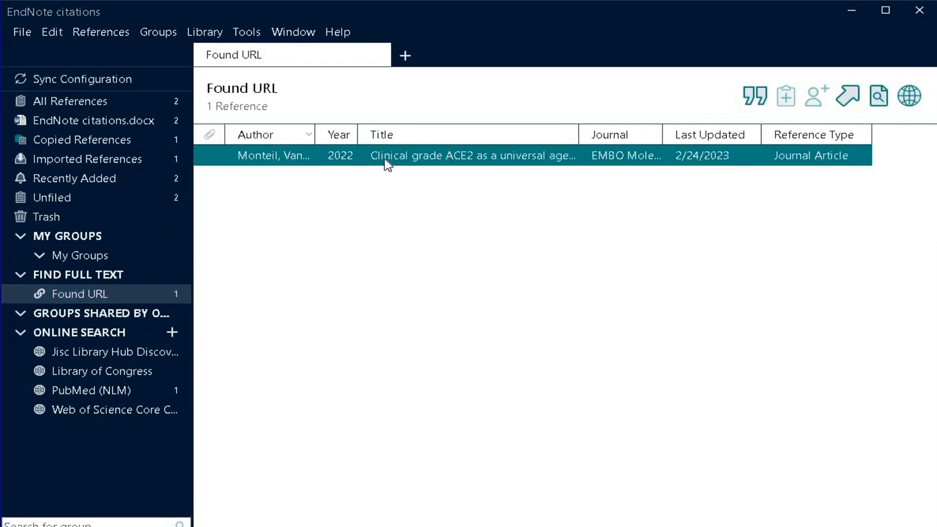
right_click(427, 150)
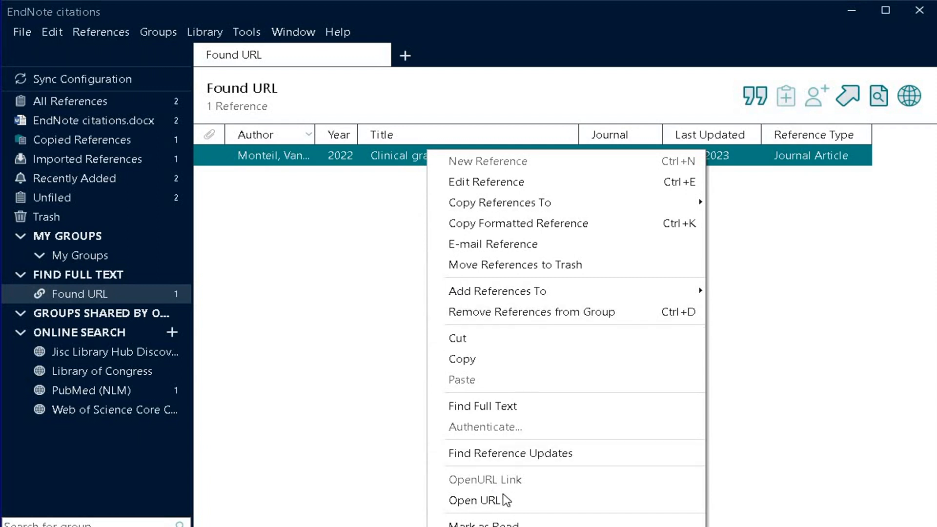
click(538, 504)
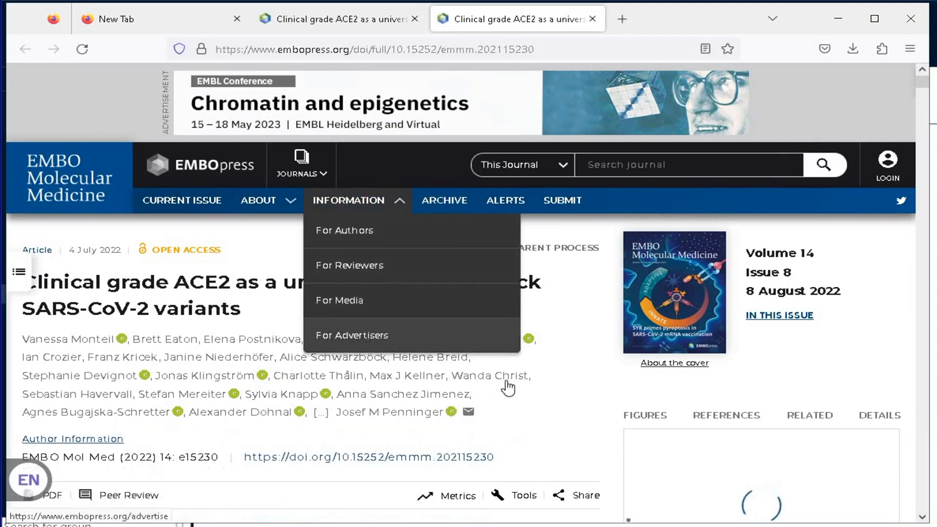
scroll(555, 392, down, 2)
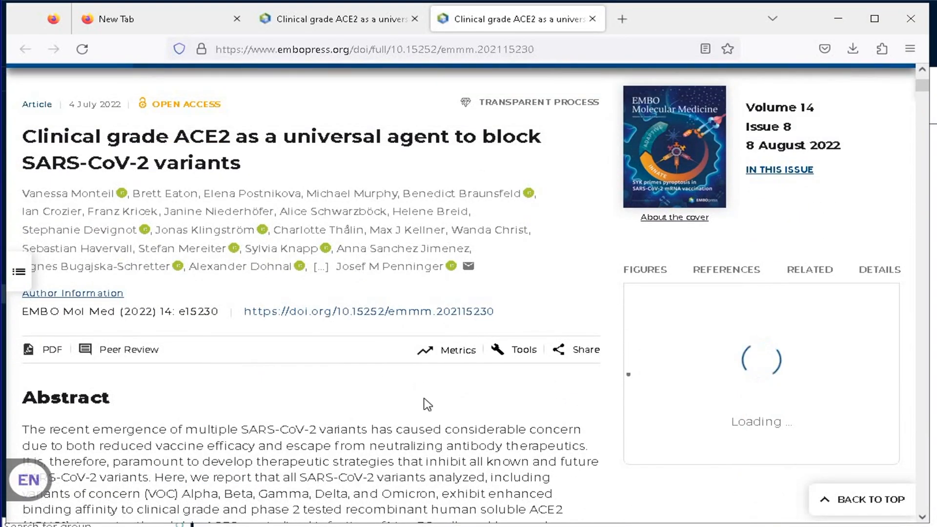